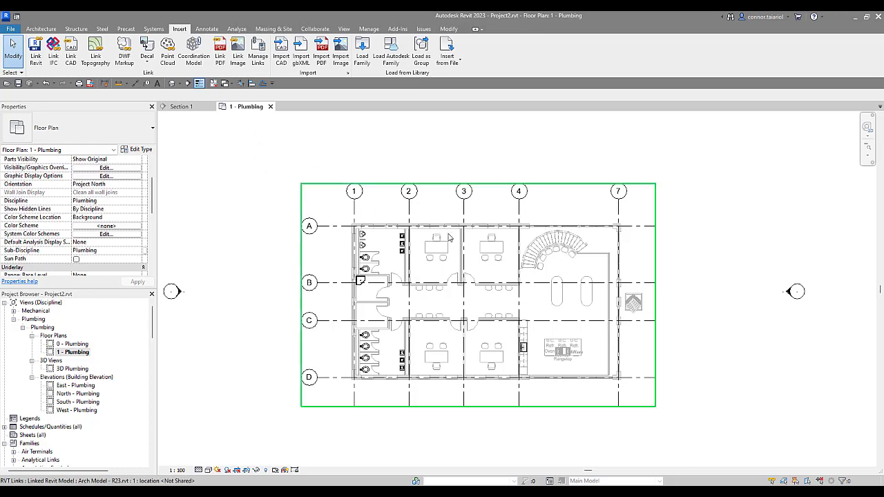
Select the linked Arch Model - R23.rvt and frame the whole linked plan with grid heads.
{"action": "left_click", "coordinate": [491, 252]}
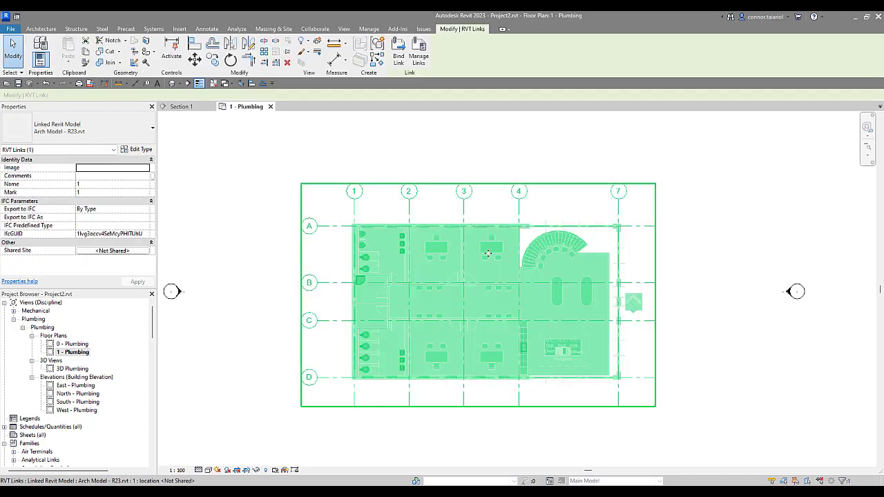
{"action": "scroll", "coordinate": [393, 297], "scroll_direction": "down", "scroll_amount": 3, "text": "ctrl"}
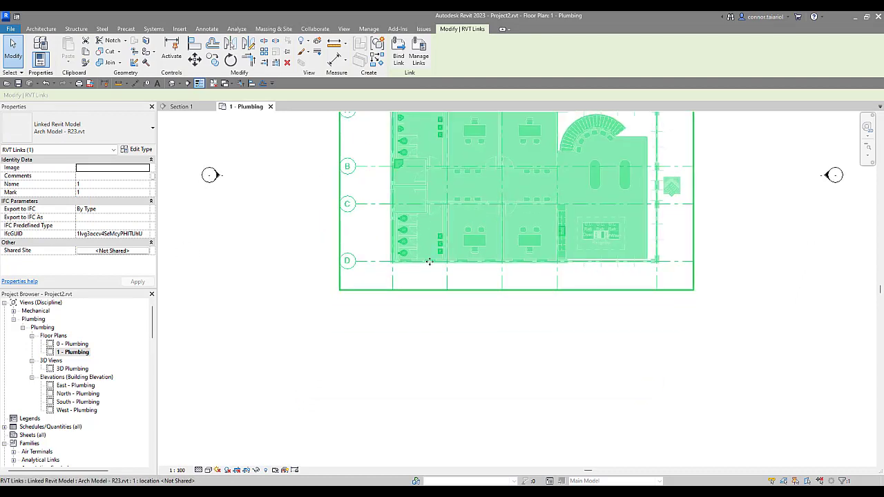
{"action": "scroll", "coordinate": [410, 326], "scroll_direction": "left", "scroll_amount": 2, "text": "shift"}
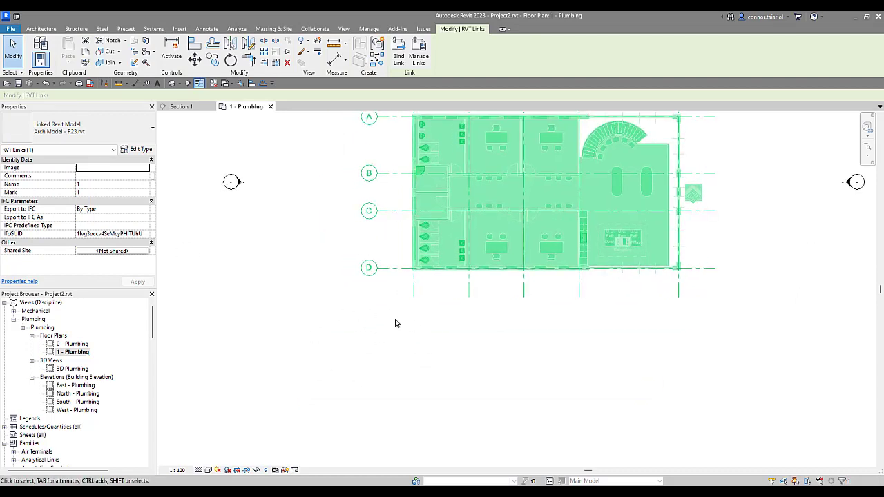
{"action": "middle_click_drag", "start_coordinate": [507, 228], "coordinate": [493, 293]}
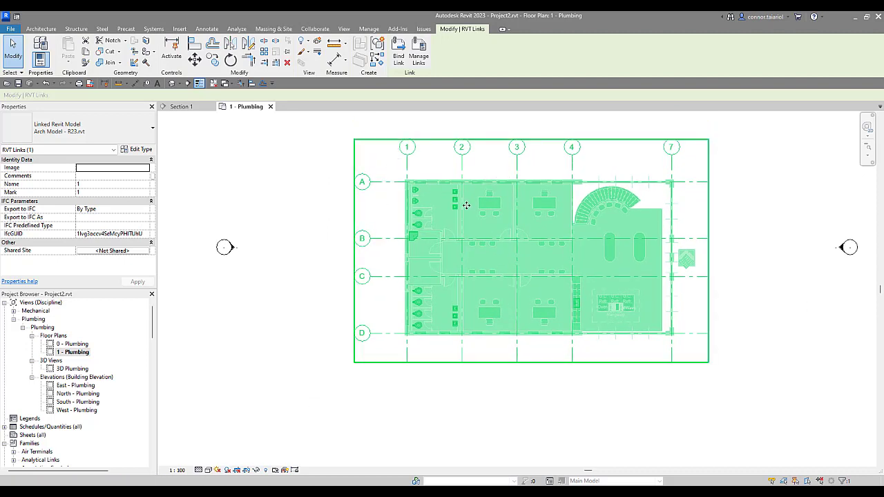
{"action": "left_click", "coordinate": [10, 28]}
{"action": "mouse_move", "coordinate": [47, 70]}
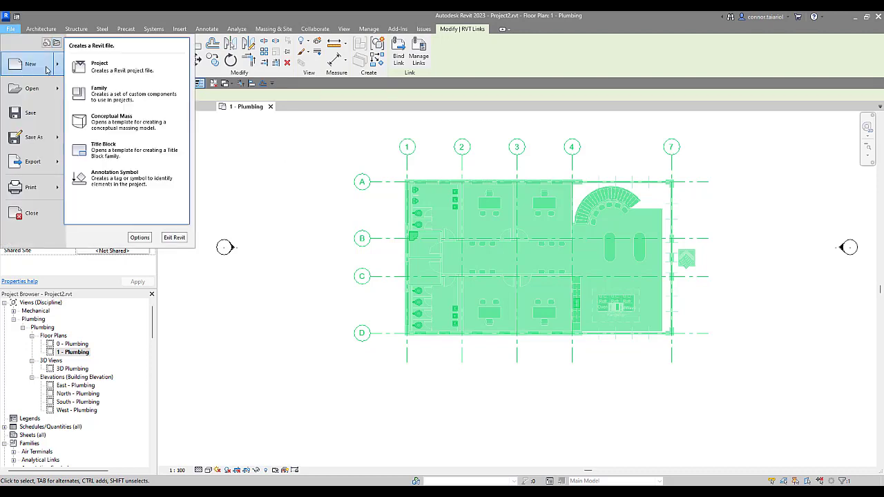
{"action": "left_click", "coordinate": [120, 61]}
{"action": "left_click", "coordinate": [417, 203]}
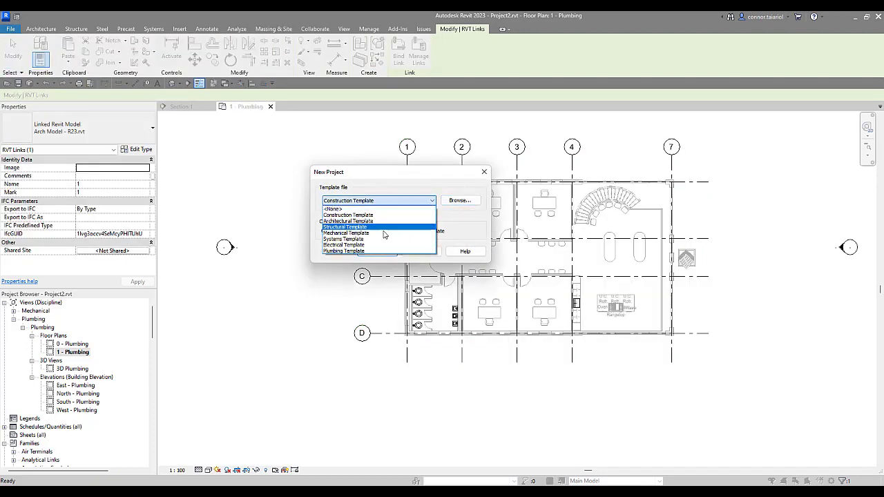
{"action": "left_click", "coordinate": [449, 239]}
{"action": "left_click", "coordinate": [384, 252]}
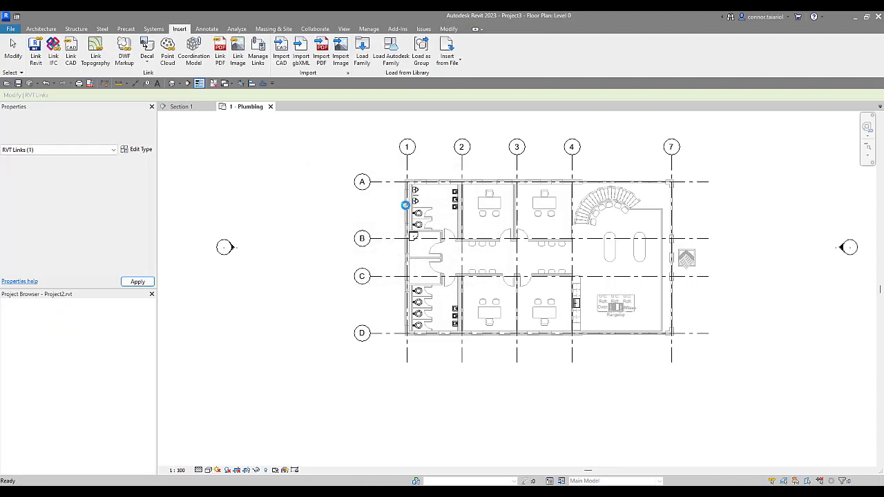
{"action": "left_click", "coordinate": [329, 107]}
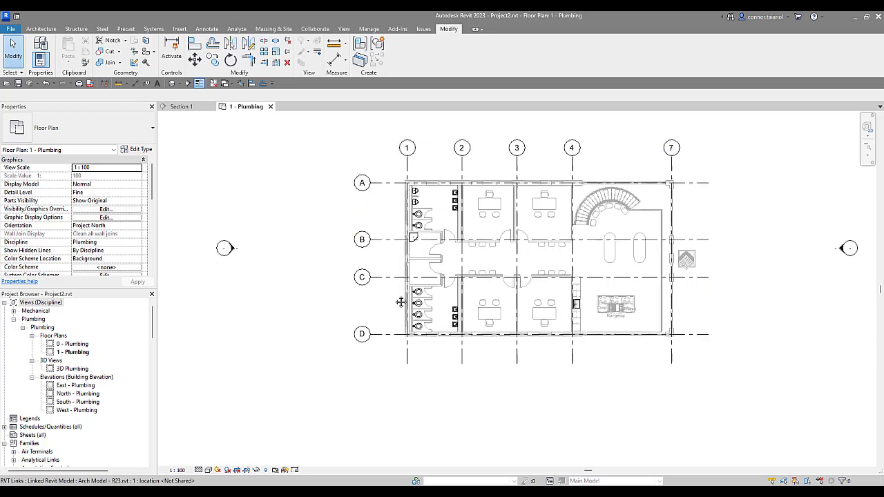
Scroll through the loaded Pipe Fittings families, then collapse the list.
{"action": "scroll", "coordinate": [345, 364], "scroll_direction": "up", "scroll_amount": 2}
{"action": "scroll", "coordinate": [194, 341], "scroll_direction": "down", "scroll_amount": 2}
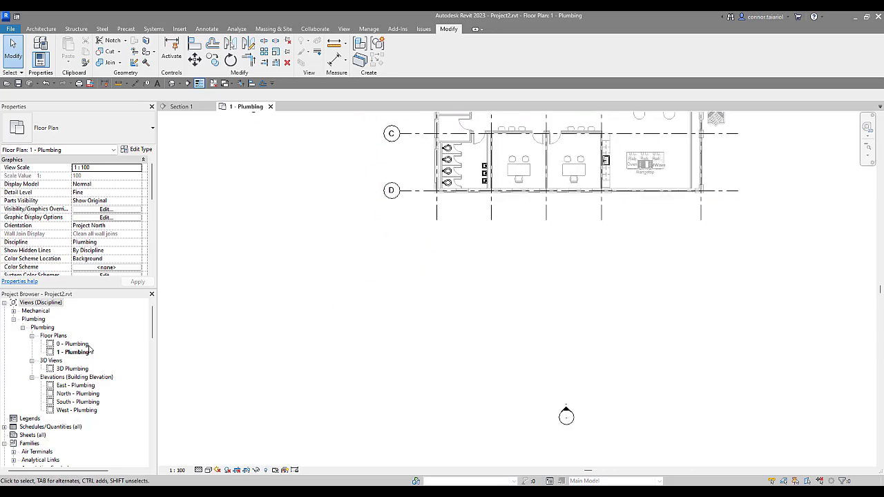
{"action": "scroll", "coordinate": [89, 349], "scroll_direction": "down", "scroll_amount": 6}
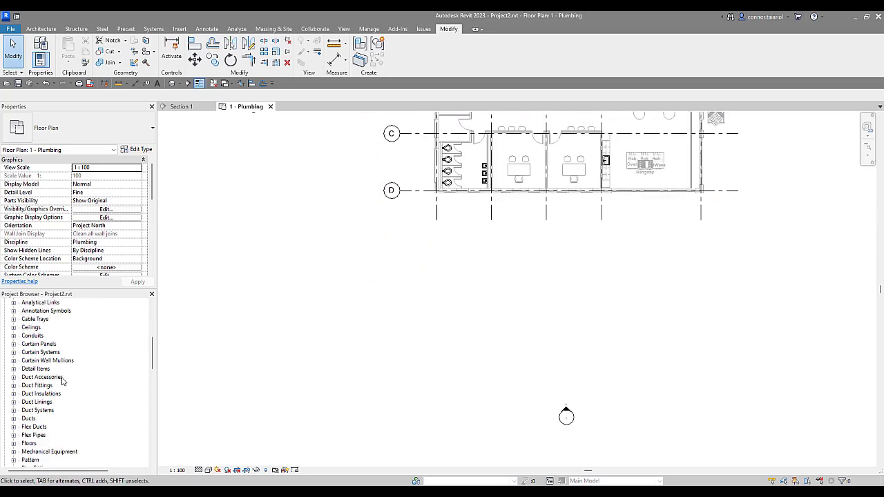
{"action": "scroll", "coordinate": [62, 379], "scroll_direction": "down", "scroll_amount": 7}
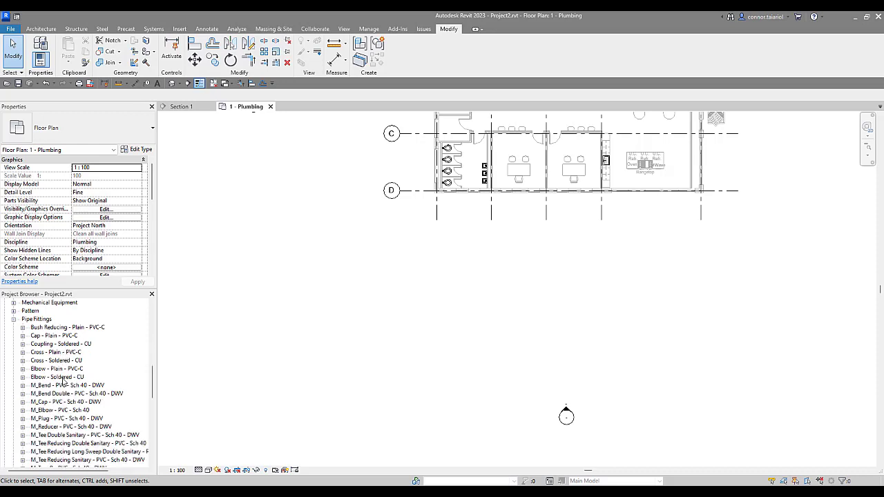
{"action": "scroll", "coordinate": [48, 373], "scroll_direction": "up", "scroll_amount": 4}
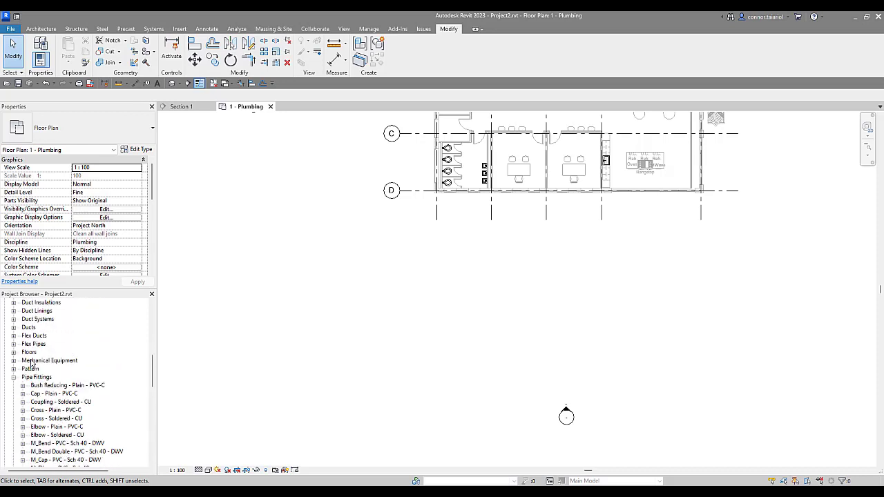
{"action": "left_click", "coordinate": [15, 389]}
Zoom and pan the plan to empty space below the building.
{"action": "scroll", "coordinate": [235, 303], "scroll_direction": "up", "scroll_amount": 3}
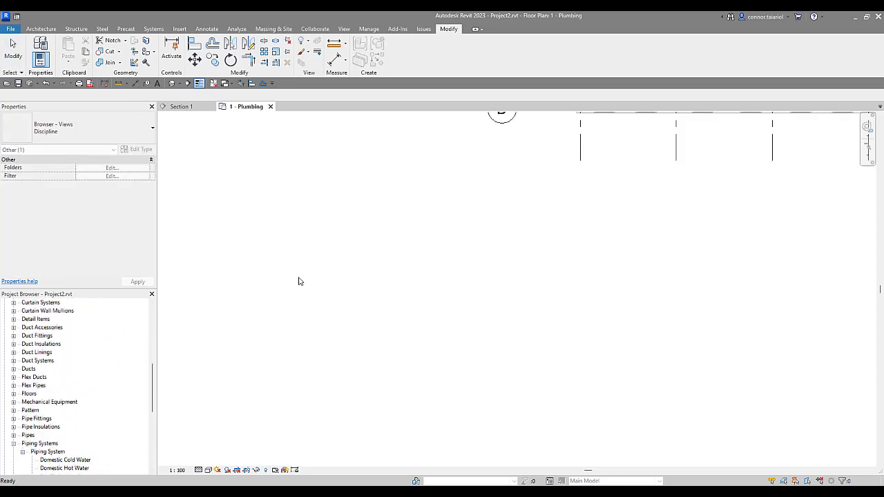
{"action": "scroll", "coordinate": [425, 290], "scroll_direction": "down", "scroll_amount": 2}
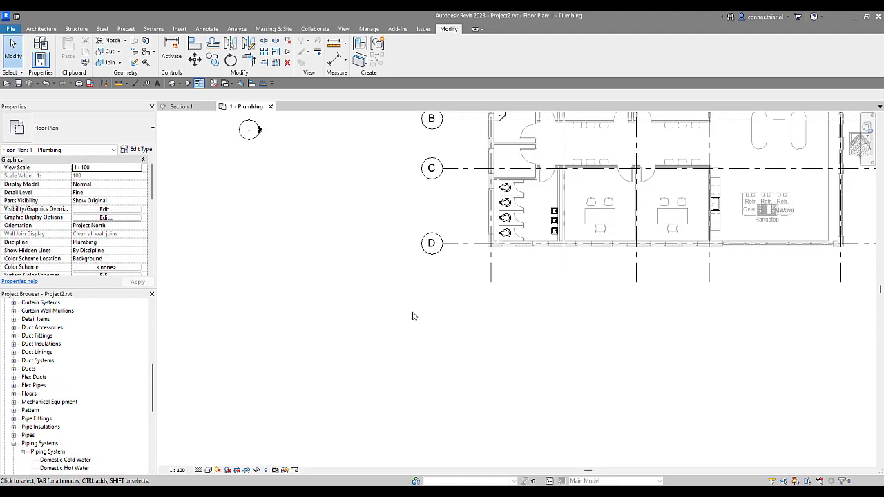
{"action": "scroll", "coordinate": [421, 314], "scroll_direction": "up", "scroll_amount": 5}
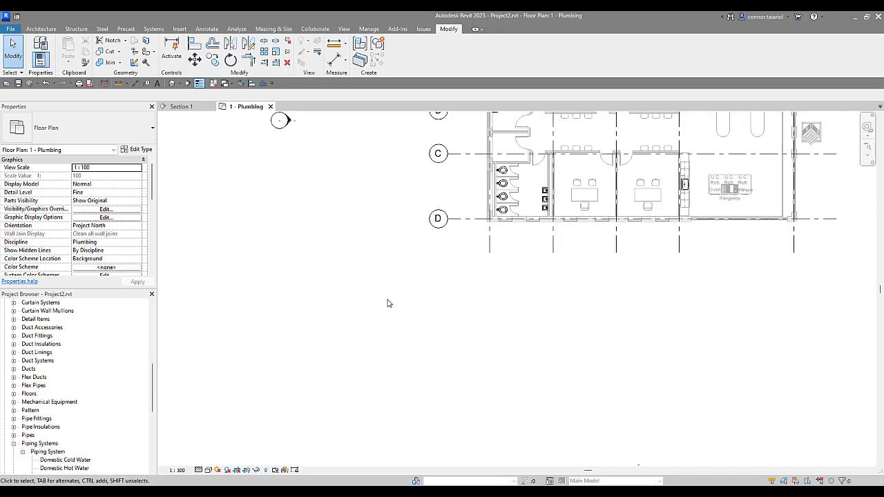
{"action": "middle_click_drag", "start_coordinate": [488, 232], "coordinate": [477, 244]}
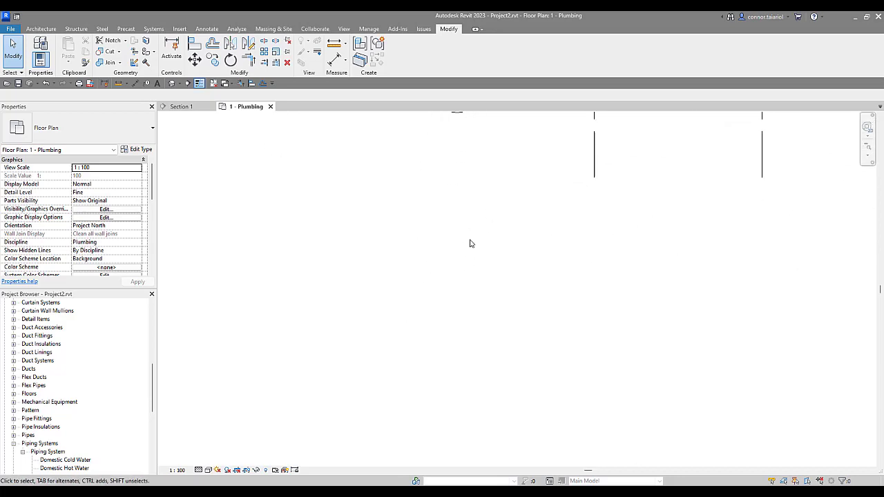
Draw a vertical 108 mm pipe with the Pipe tool.
{"action": "left_click", "coordinate": [154, 29]}
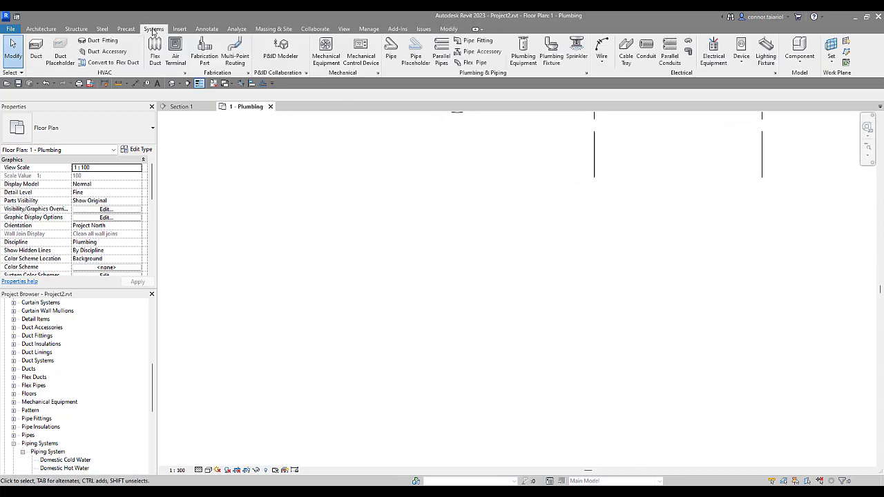
{"action": "left_click", "coordinate": [390, 50]}
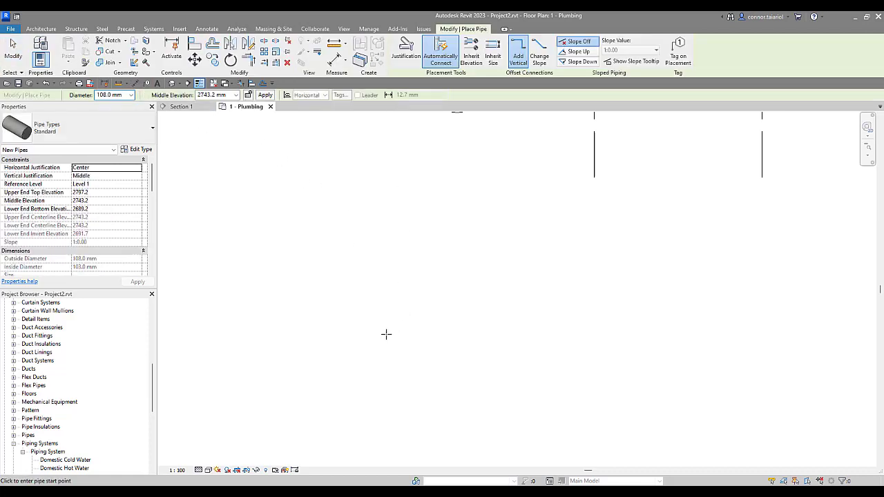
{"action": "left_click", "coordinate": [370, 377]}
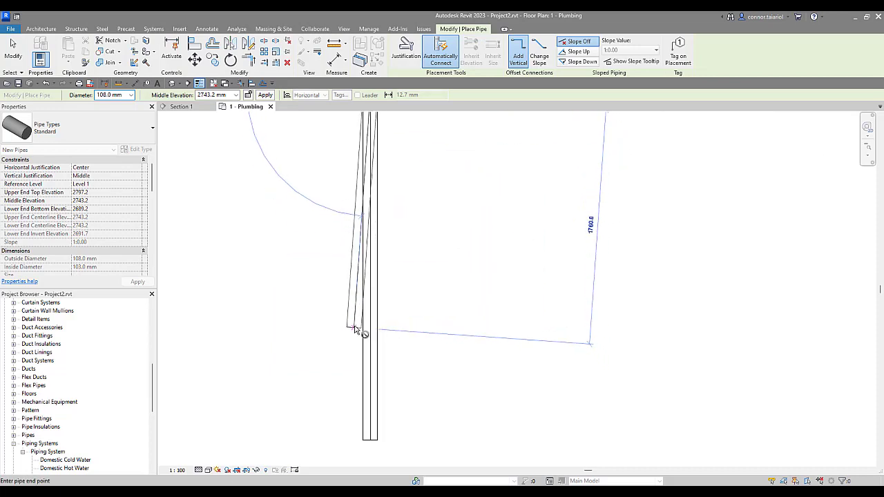
{"action": "left_click", "coordinate": [376, 276]}
{"action": "key", "text": "Escape"}
{"action": "scroll", "coordinate": [380, 296], "scroll_direction": "up", "scroll_amount": 3}
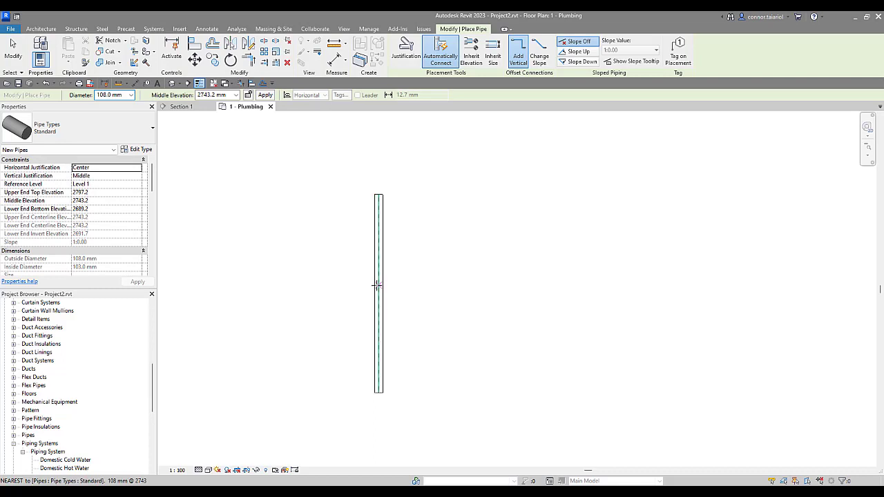
Draw an angled branch into the pipe's centreline, creating an M_Tee Reducing Sanitary fitting.
{"action": "left_click", "coordinate": [378, 281]}
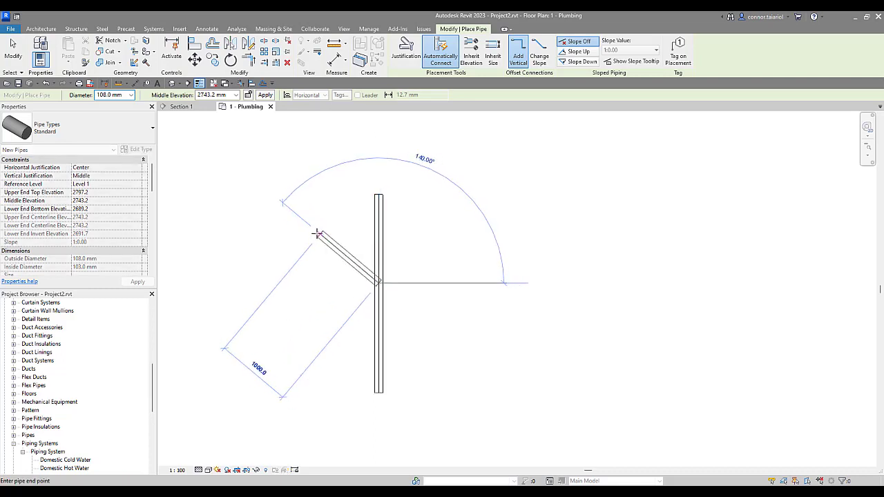
{"action": "left_click", "coordinate": [319, 235]}
{"action": "key", "text": "Escape"}
{"action": "key", "text": "Escape"}
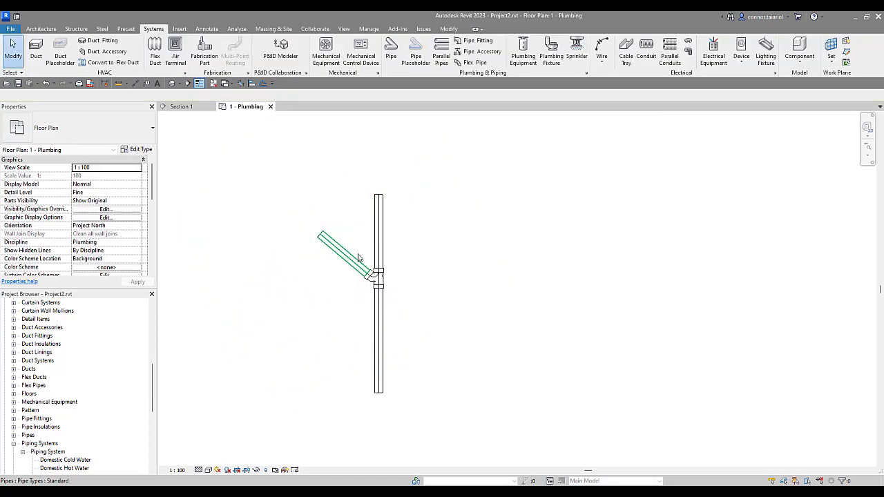
{"action": "scroll", "coordinate": [376, 274], "scroll_direction": "up", "scroll_amount": 3}
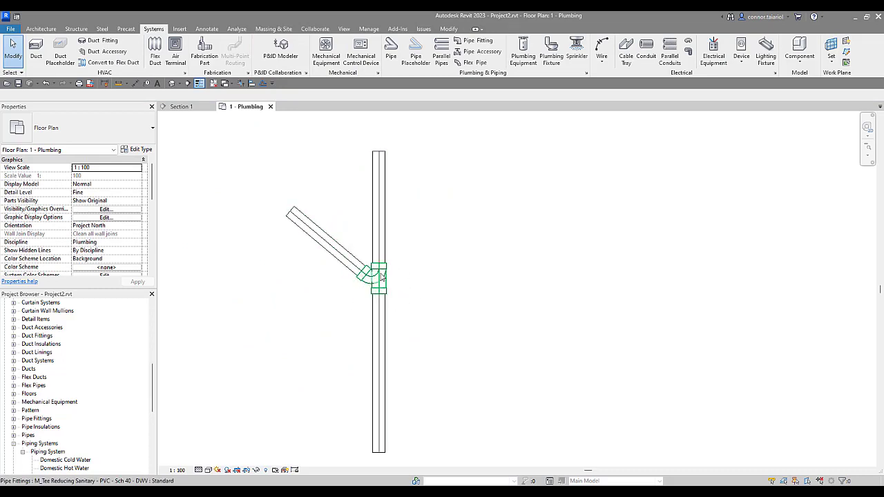
{"action": "scroll", "coordinate": [387, 290], "scroll_direction": "down", "scroll_amount": 1}
{"action": "middle_click_drag", "start_coordinate": [483, 285], "coordinate": [425, 275]}
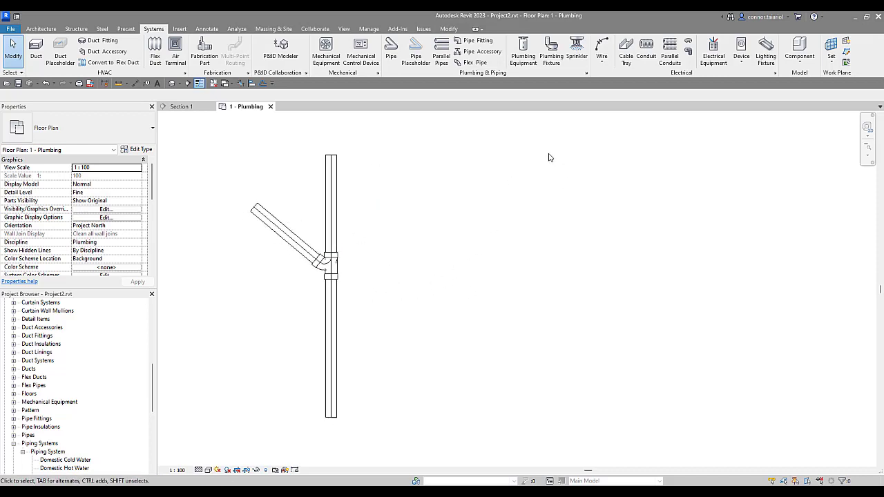
Create a similar pipe and draw a second vertical pipe to the right.
{"action": "left_click", "coordinate": [334, 209]}
{"action": "right_click", "coordinate": [338, 211]}
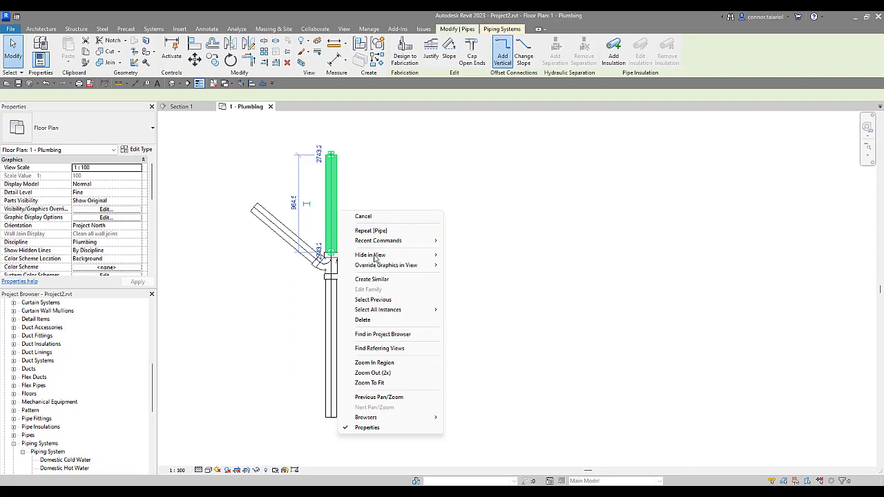
{"action": "left_click", "coordinate": [377, 279]}
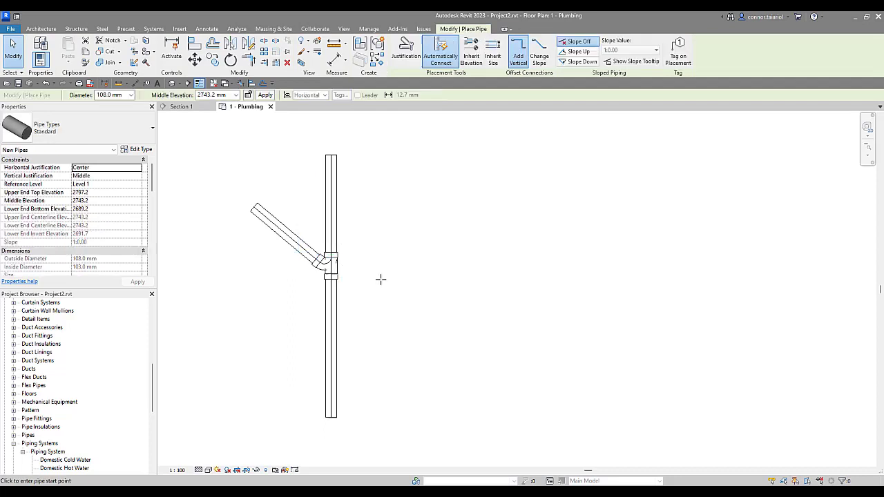
{"action": "left_click", "coordinate": [559, 155]}
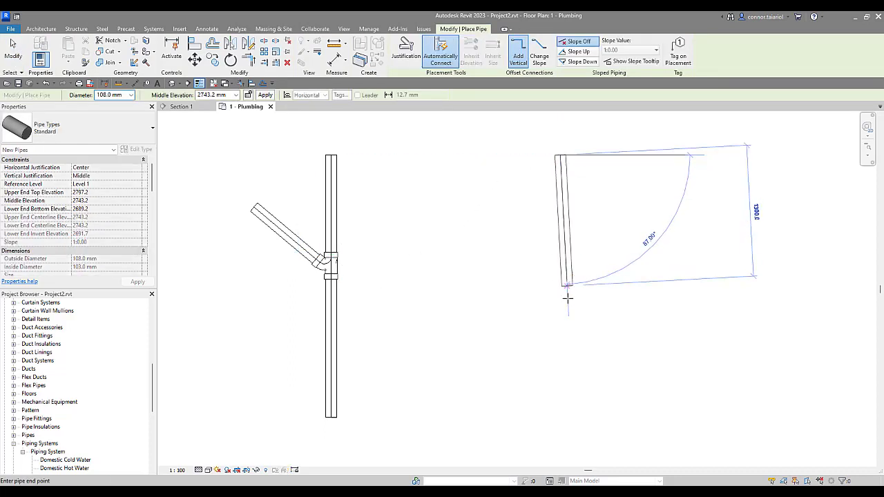
{"action": "left_click", "coordinate": [558, 417]}
{"action": "key", "text": "Escape"}
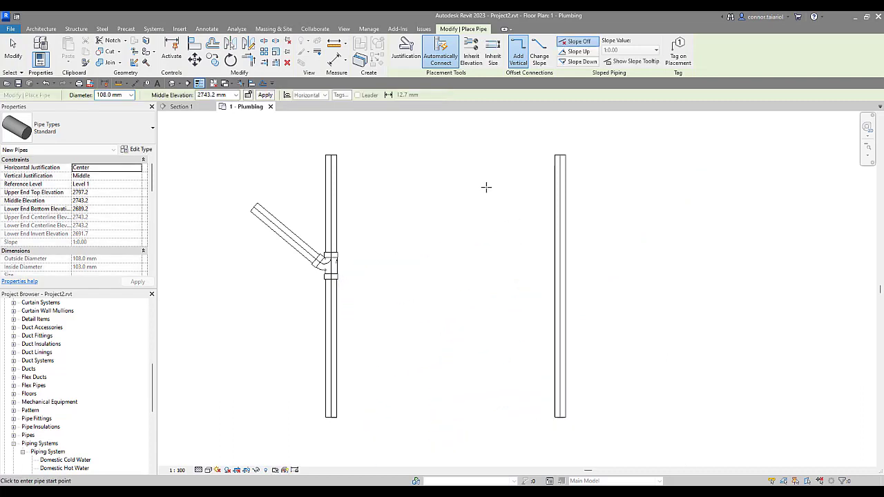
End the diagonal branch on the right vertical pipe, then inspect the left branch fitting.
{"action": "left_click", "coordinate": [559, 268]}
{"action": "key", "text": "Escape"}
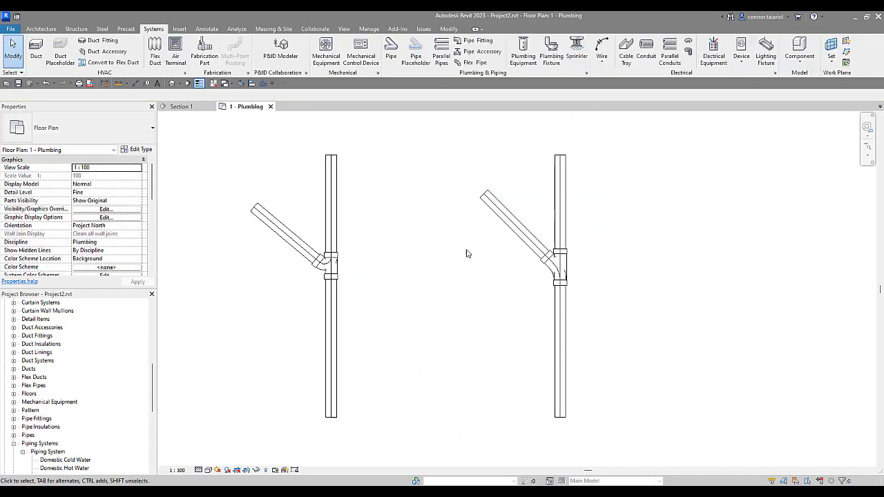
{"action": "scroll", "coordinate": [468, 251], "scroll_direction": "up", "scroll_amount": 1}
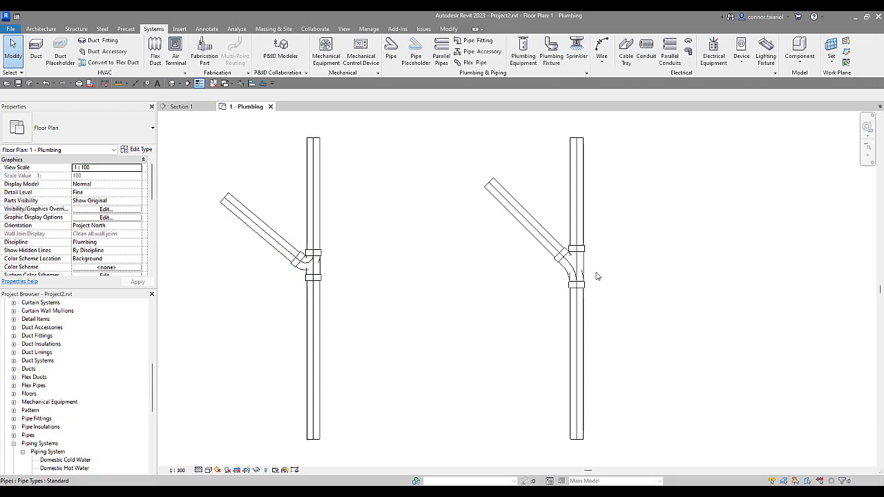
{"action": "middle_click_drag", "start_coordinate": [442, 278], "coordinate": [529, 288]}
{"action": "left_click", "coordinate": [318, 269]}
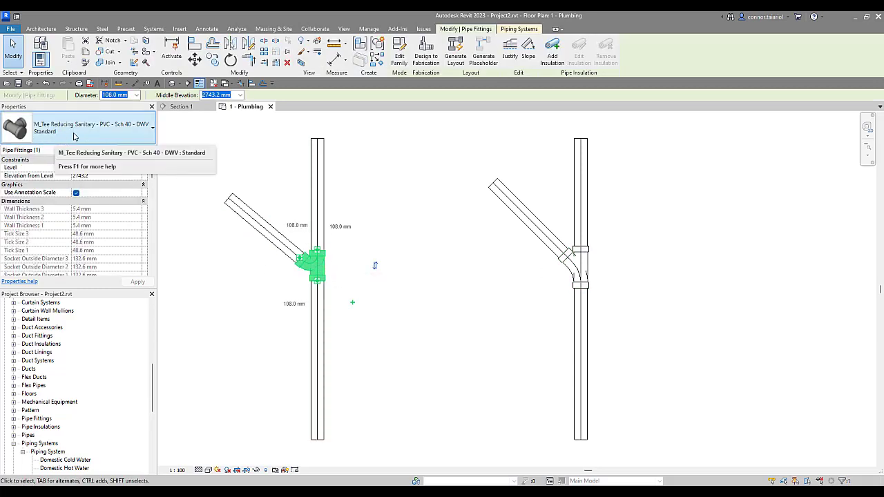
{"action": "left_click", "coordinate": [440, 274]}
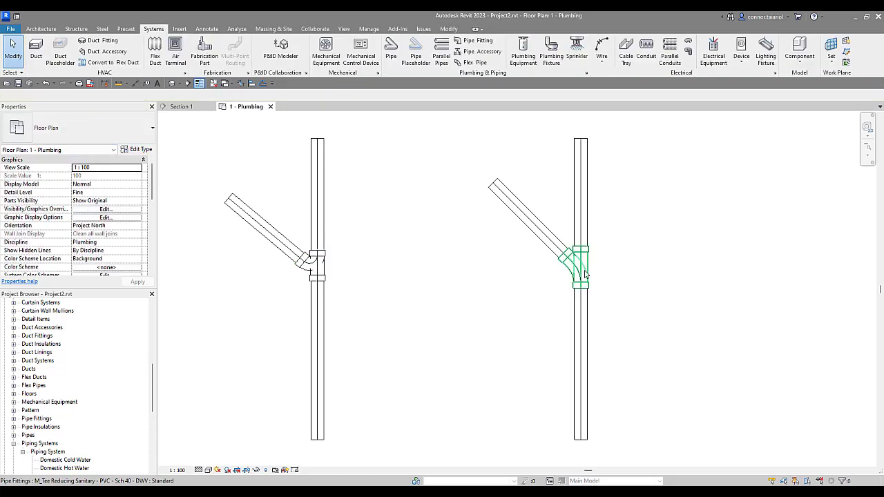
{"action": "left_click", "coordinate": [579, 268]}
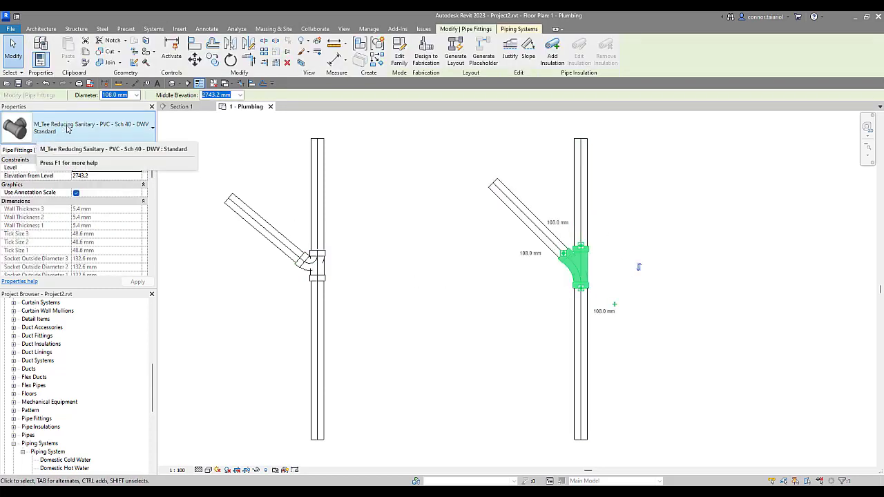
{"action": "left_click", "coordinate": [477, 263]}
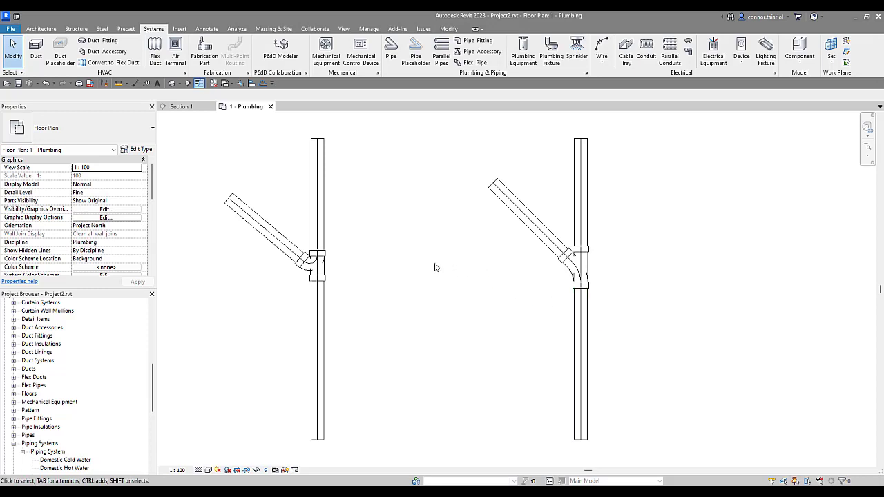
{"action": "scroll", "coordinate": [428, 261], "scroll_direction": "down", "scroll_amount": 2}
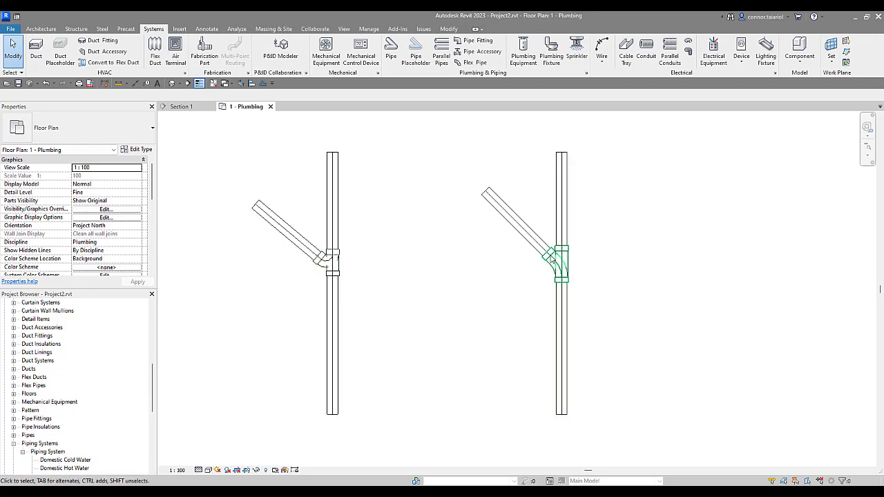
{"action": "scroll", "coordinate": [330, 259], "scroll_direction": "up", "scroll_amount": 2}
Delete the left reducing tee and join the diagonal and lower pipes with Trim/Extend to Corner.
{"action": "left_click", "coordinate": [336, 260]}
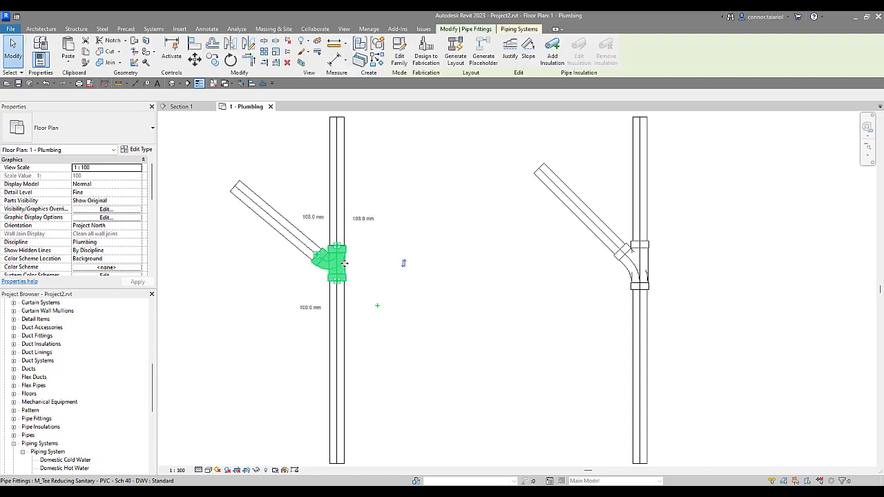
{"action": "key", "text": "Delete"}
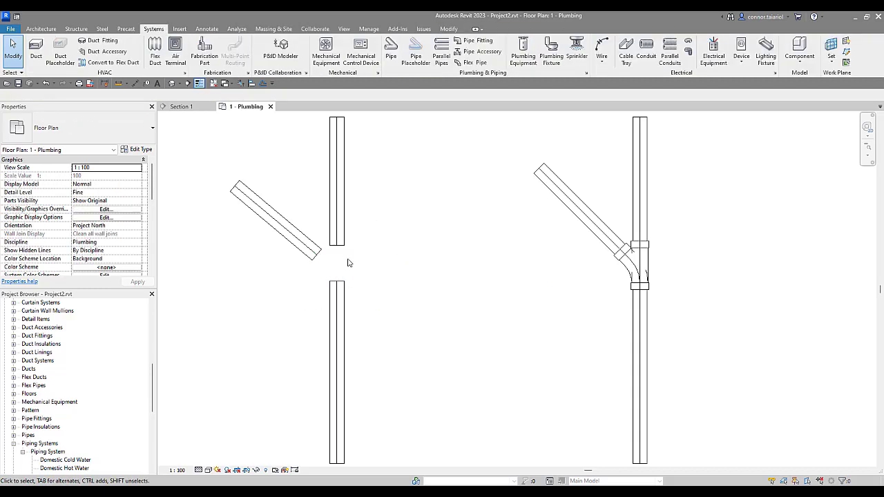
{"action": "left_click", "coordinate": [448, 29]}
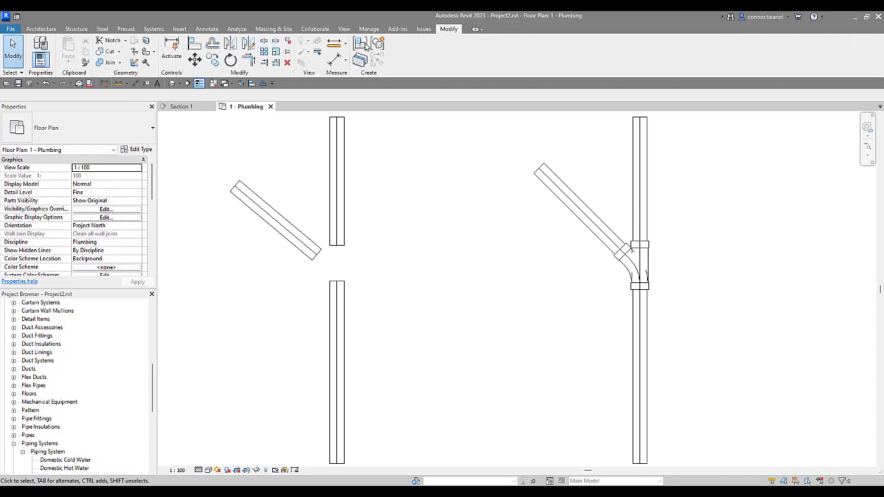
{"action": "left_click", "coordinate": [248, 60]}
{"action": "left_click", "coordinate": [290, 229]}
{"action": "left_click", "coordinate": [338, 319]}
{"action": "key", "text": "Escape"}
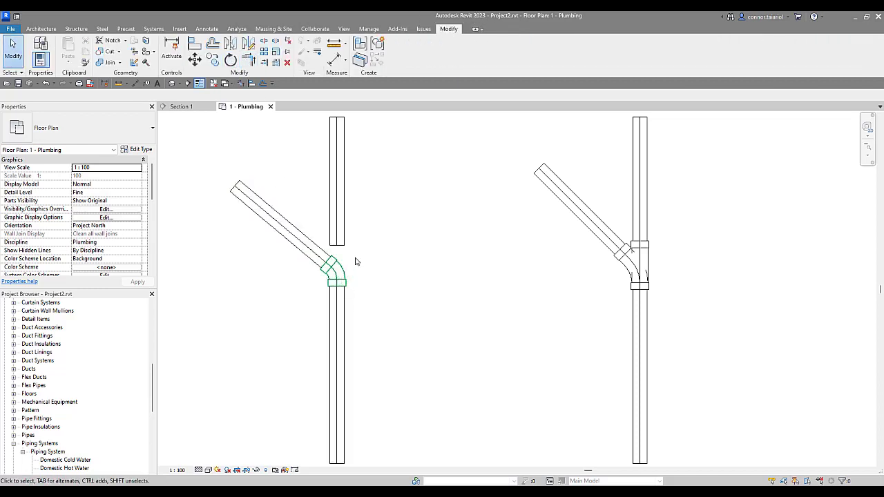
Inspect the new bend's type and compare it with the right branch fitting.
{"action": "left_click", "coordinate": [341, 279]}
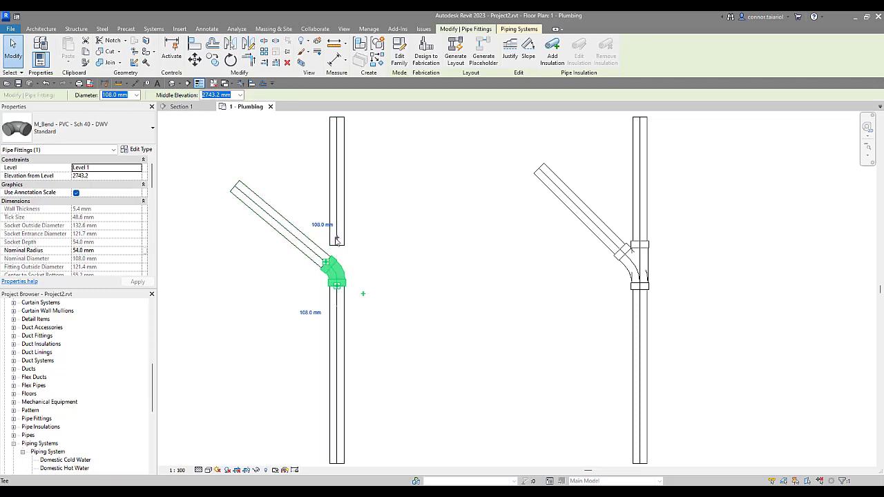
{"action": "left_click", "coordinate": [315, 311]}
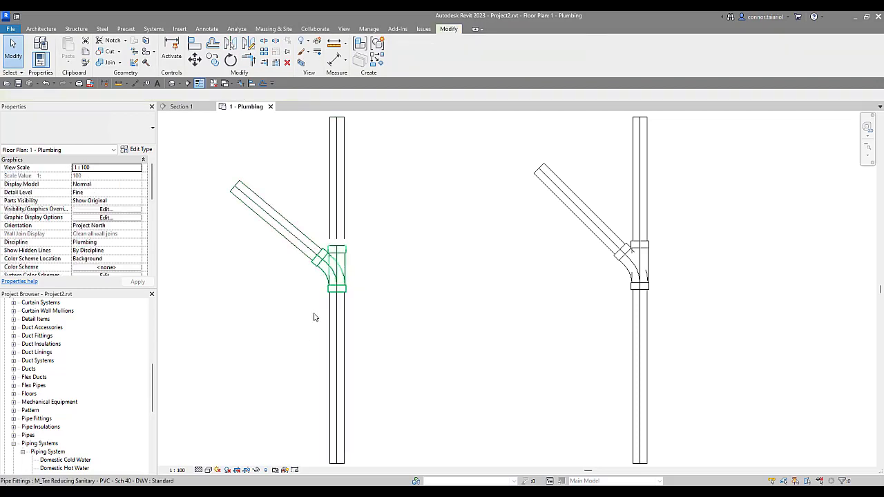
{"action": "left_click", "coordinate": [646, 267]}
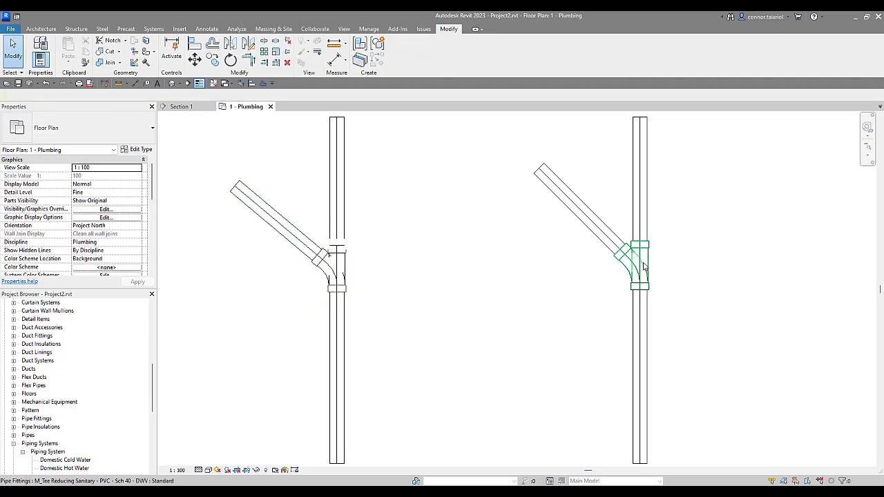
{"action": "left_click", "coordinate": [502, 337]}
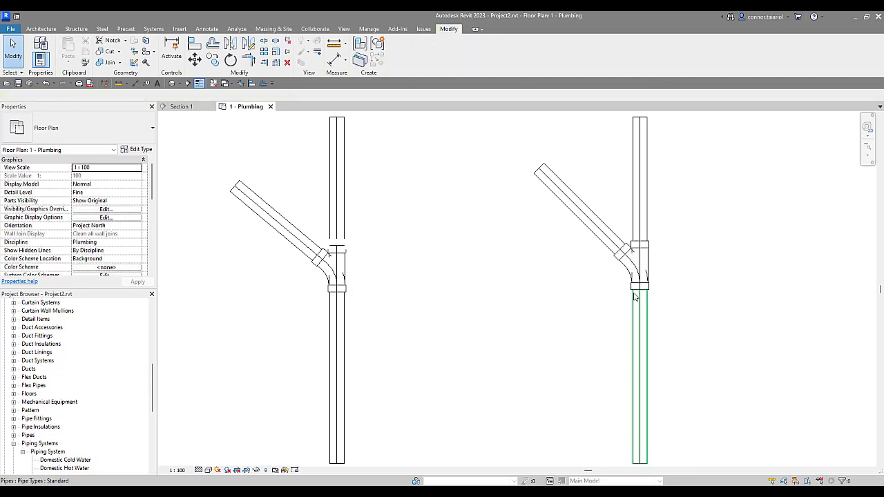
{"action": "left_click", "coordinate": [343, 250]}
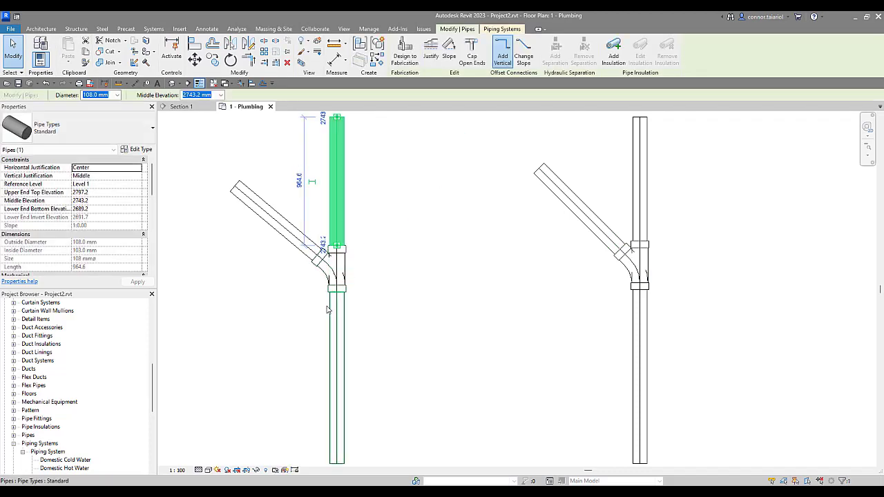
{"action": "key", "text": "Escape"}
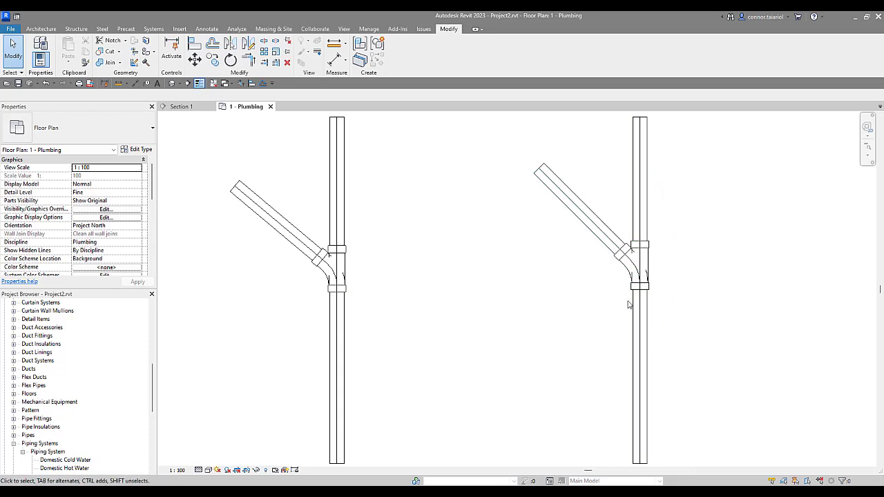
{"action": "left_click", "coordinate": [637, 272]}
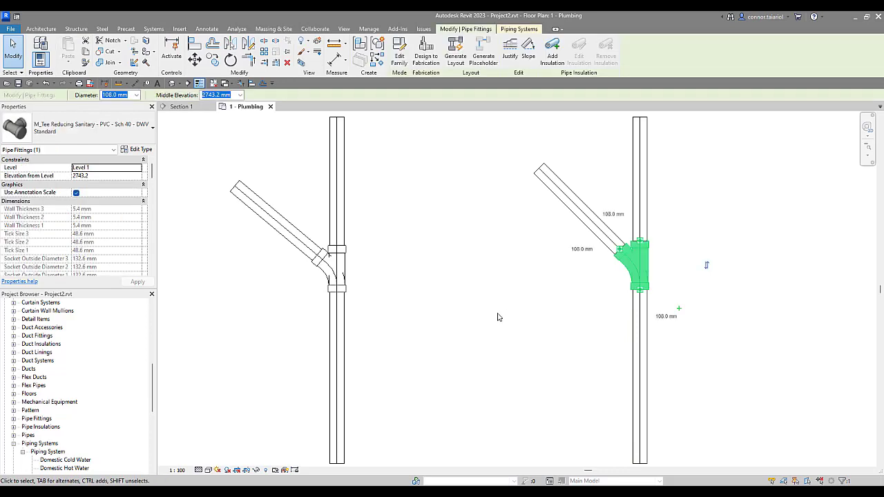
{"action": "left_click", "coordinate": [494, 316]}
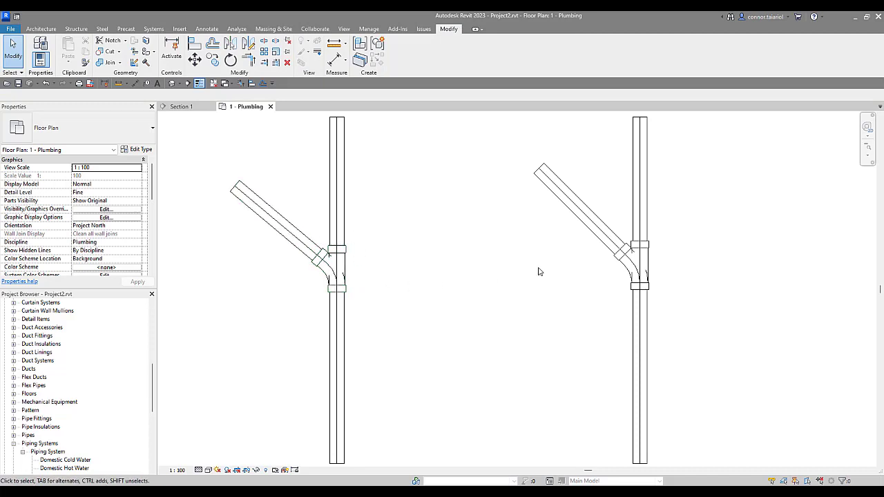
{"action": "scroll", "coordinate": [484, 278], "scroll_direction": "up", "scroll_amount": 2}
{"action": "scroll", "coordinate": [532, 279], "scroll_direction": "down", "scroll_amount": 3}
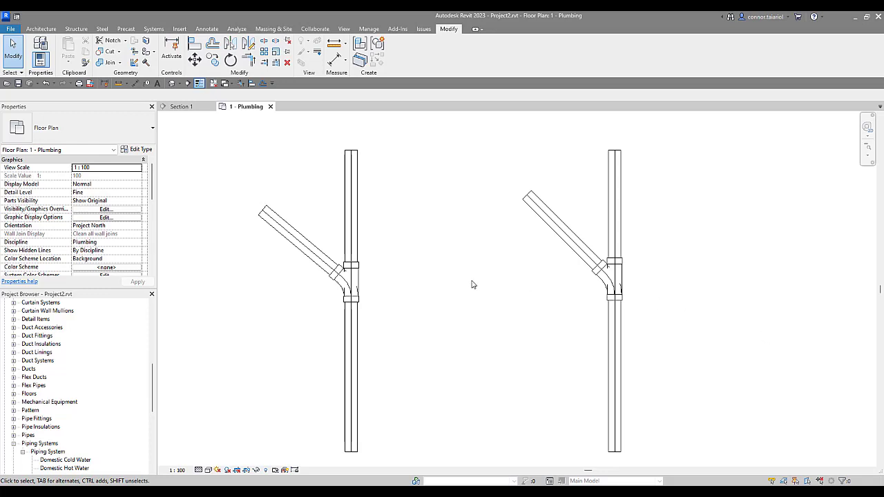
{"action": "scroll", "coordinate": [485, 281], "scroll_direction": "down", "scroll_amount": 1}
{"action": "scroll", "coordinate": [418, 297], "scroll_direction": "right", "scroll_amount": 6, "text": "shift"}
{"action": "scroll", "coordinate": [414, 311], "scroll_direction": "right", "scroll_amount": 1, "text": "shift"}
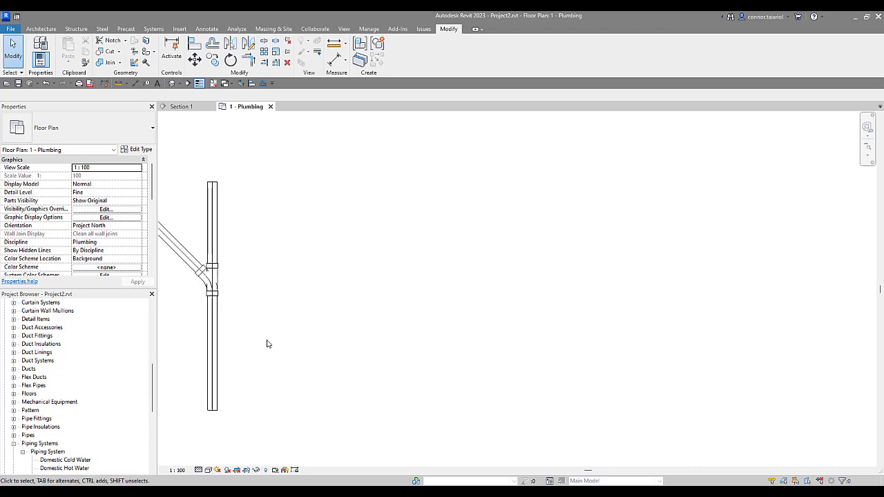
Use Create Similar to draw a new vertical 108 mm pipe in empty space.
{"action": "right_click", "coordinate": [212, 359]}
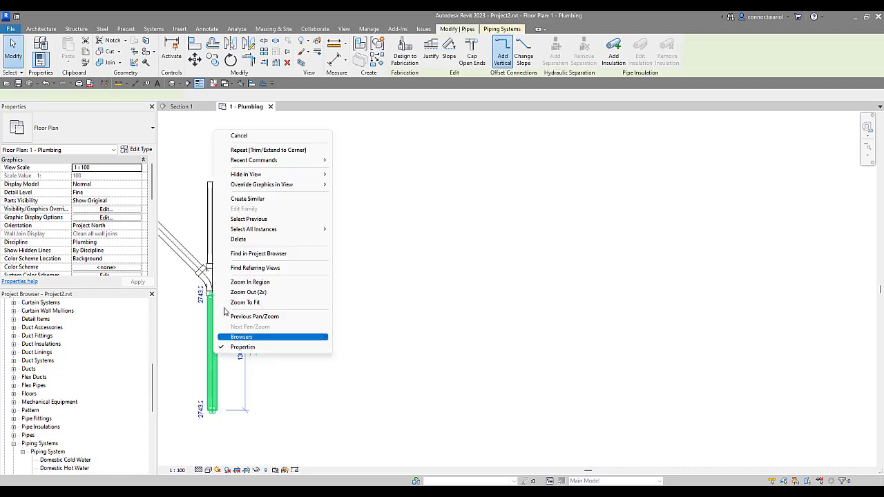
{"action": "left_click", "coordinate": [253, 201]}
{"action": "scroll", "coordinate": [369, 290], "scroll_direction": "right", "scroll_amount": 2, "text": "shift"}
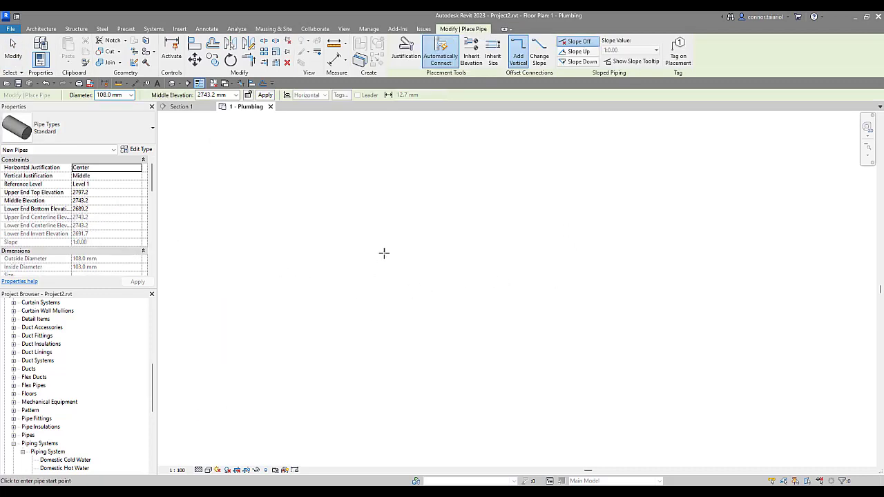
{"action": "left_click", "coordinate": [390, 161]}
{"action": "left_click", "coordinate": [390, 402]}
{"action": "key", "text": "Escape"}
Draw a horizontal 90° branch into the pipe and inspect the resulting reducing sanitary tee.
{"action": "left_click", "coordinate": [274, 276]}
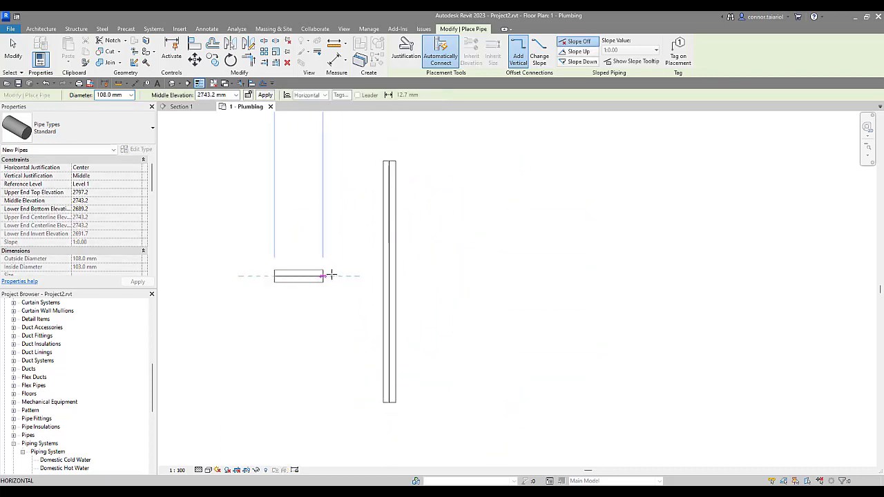
{"action": "left_click", "coordinate": [383, 277]}
{"action": "key", "text": "Escape"}
{"action": "key", "text": "Escape"}
{"action": "scroll", "coordinate": [388, 277], "scroll_direction": "up", "scroll_amount": 2}
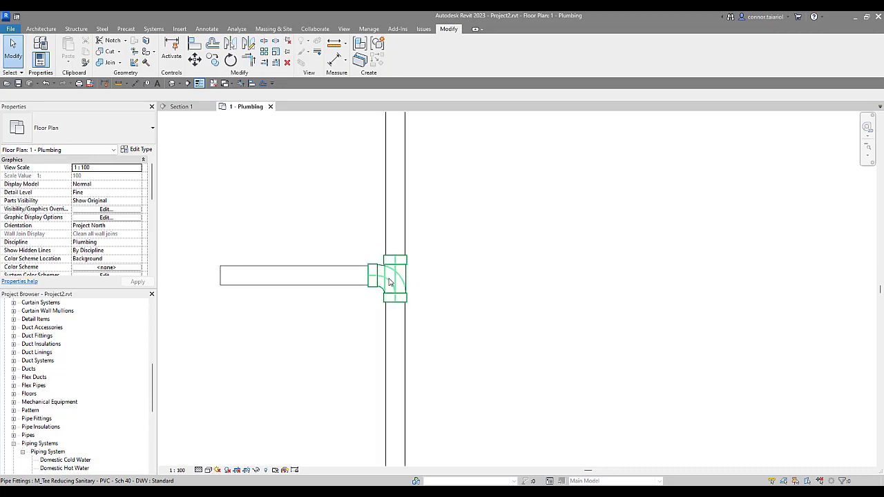
{"action": "left_click", "coordinate": [392, 276]}
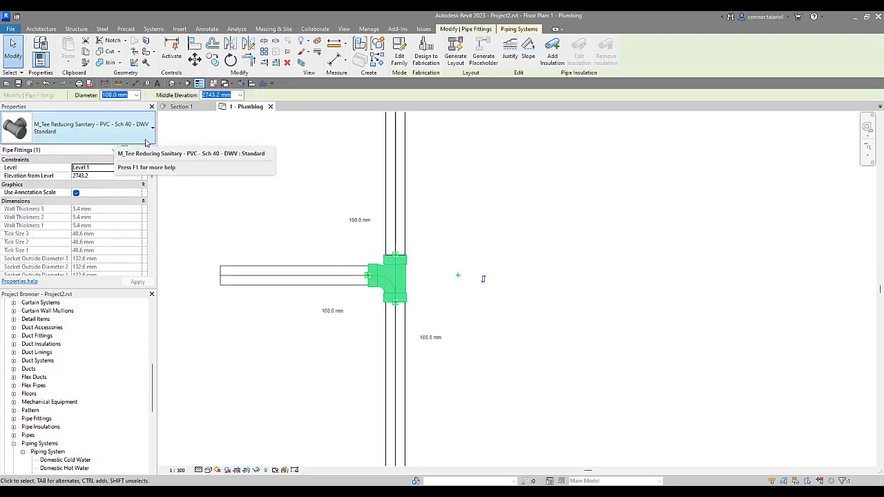
{"action": "scroll", "coordinate": [315, 243], "scroll_direction": "down", "scroll_amount": 1}
{"action": "scroll", "coordinate": [315, 243], "scroll_direction": "down", "scroll_amount": 1}
{"action": "middle_click_drag", "start_coordinate": [316, 243], "coordinate": [319, 257]}
Load M_Wye Combination with 8th Bend and M_Wye 45 Deg Reducing from the DWV folder.
{"action": "left_click", "coordinate": [320, 257]}
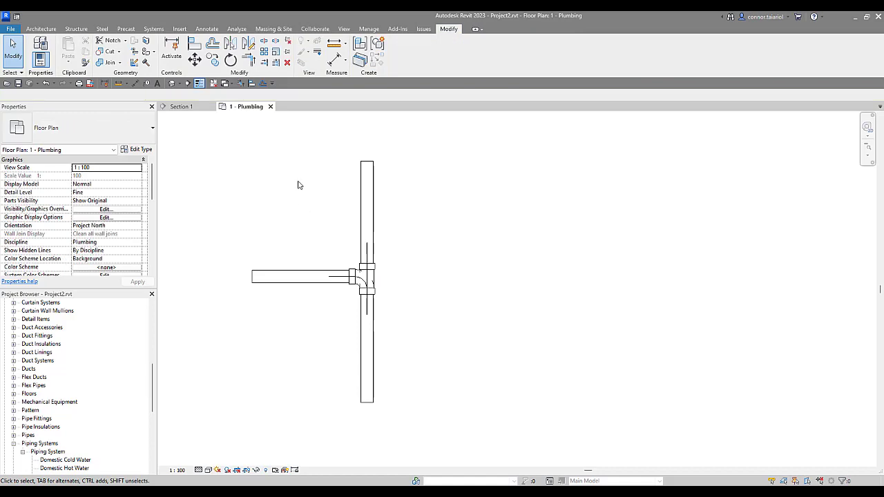
{"action": "left_click", "coordinate": [176, 30]}
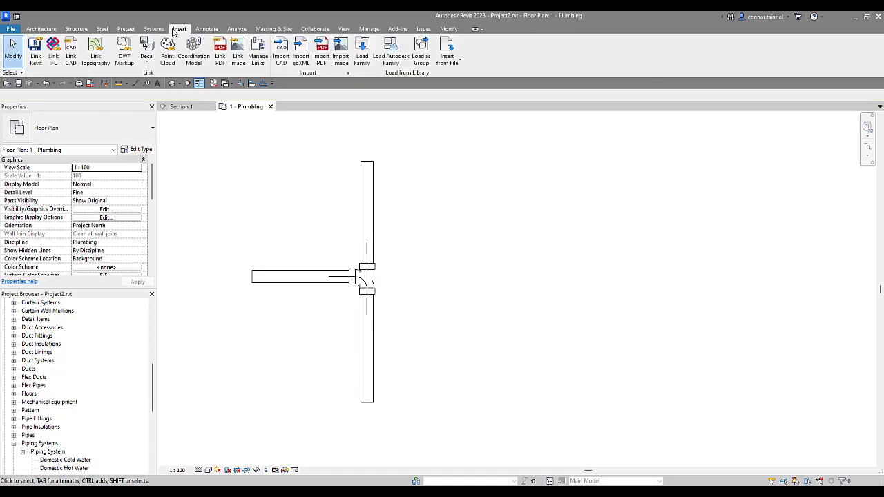
{"action": "left_click", "coordinate": [365, 63]}
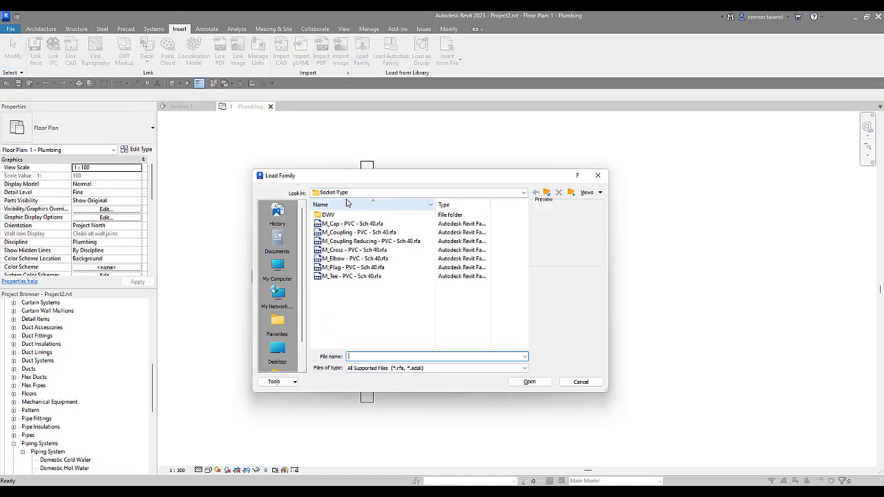
{"action": "double_click", "coordinate": [328, 215]}
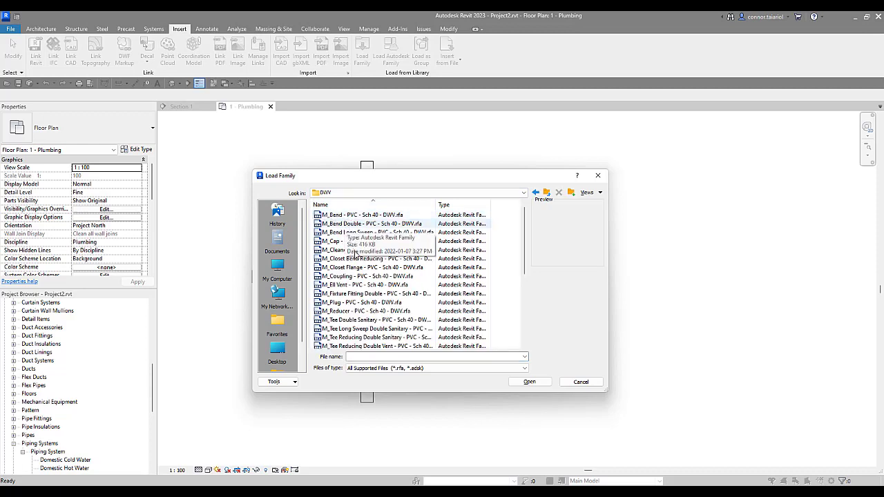
{"action": "scroll", "coordinate": [359, 283], "scroll_direction": "down", "scroll_amount": 2}
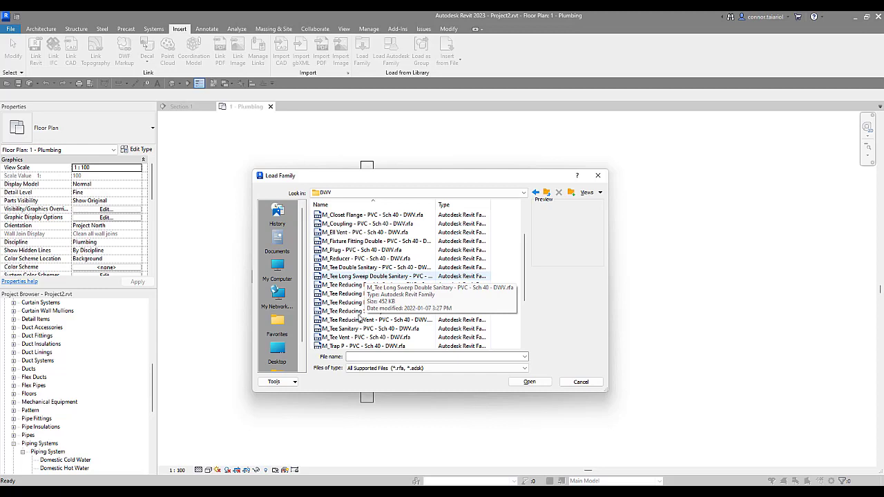
{"action": "scroll", "coordinate": [358, 316], "scroll_direction": "down", "scroll_amount": 3}
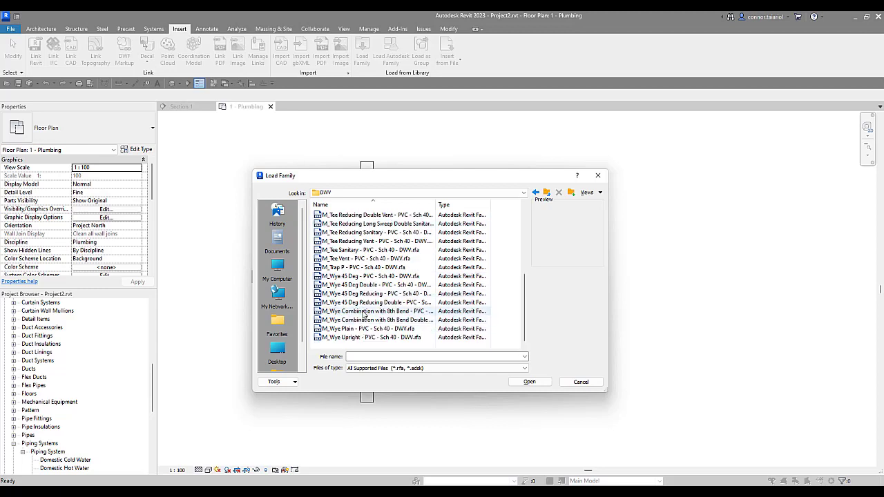
{"action": "left_click", "coordinate": [364, 311]}
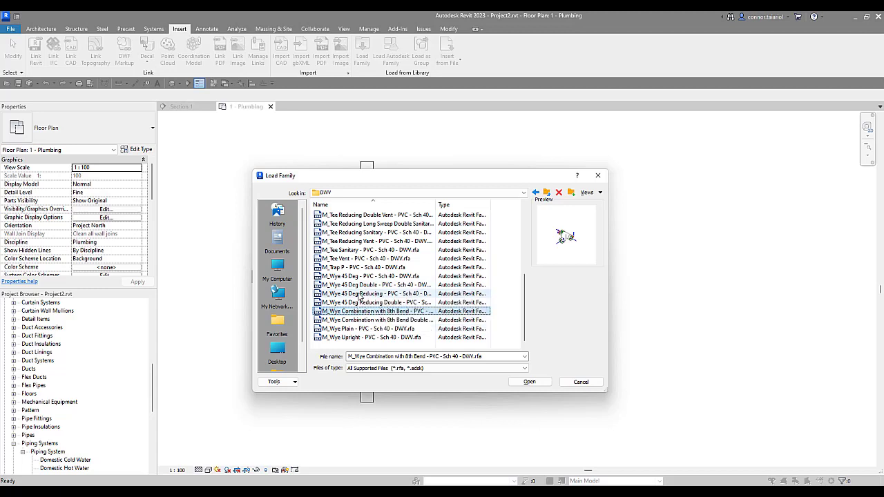
{"action": "left_click", "coordinate": [360, 295]}
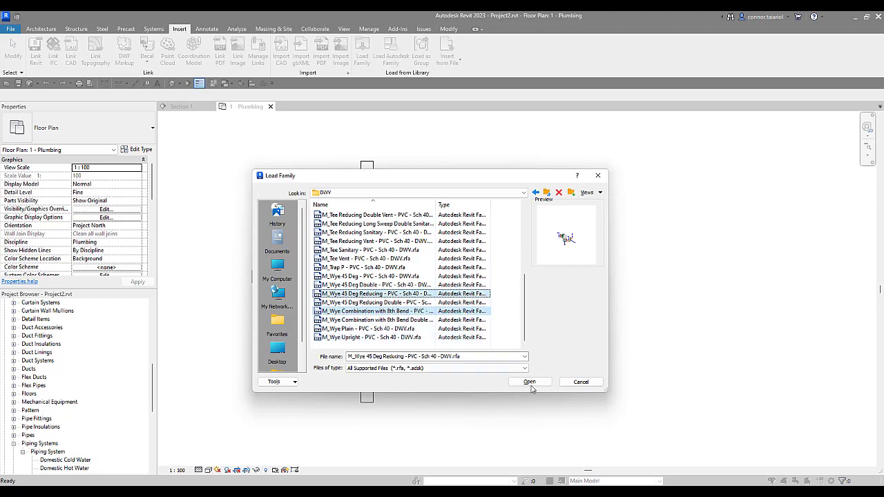
{"action": "left_click", "coordinate": [534, 384]}
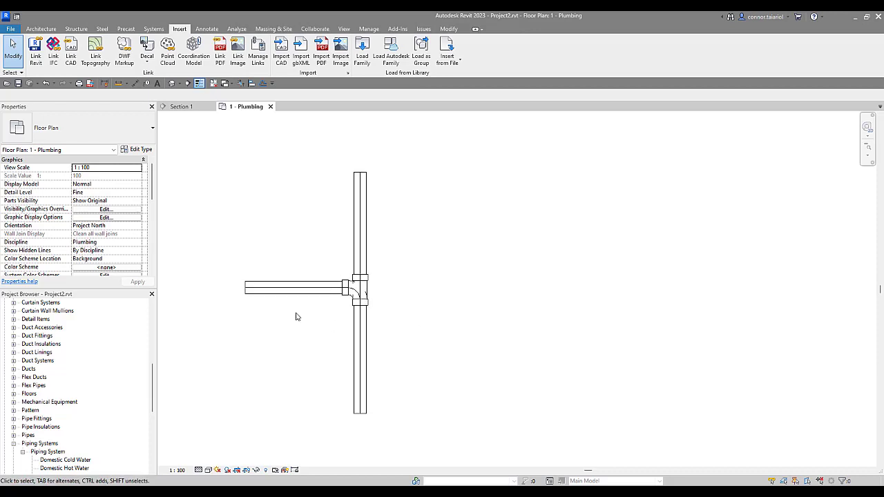
Check that both wye families now appear under Pipe Fittings in the Project Browser.
{"action": "double_click", "coordinate": [25, 419]}
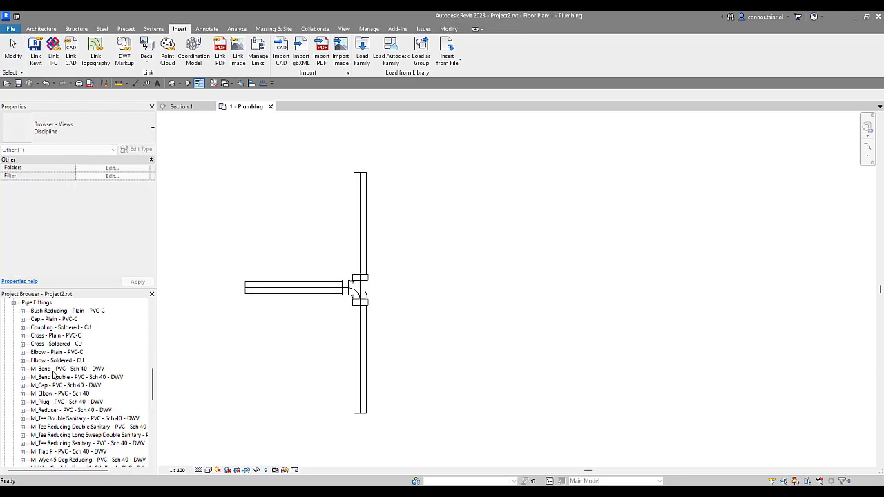
{"action": "scroll", "coordinate": [53, 377], "scroll_direction": "down", "scroll_amount": 4}
{"action": "scroll", "coordinate": [53, 377], "scroll_direction": "up", "scroll_amount": 7}
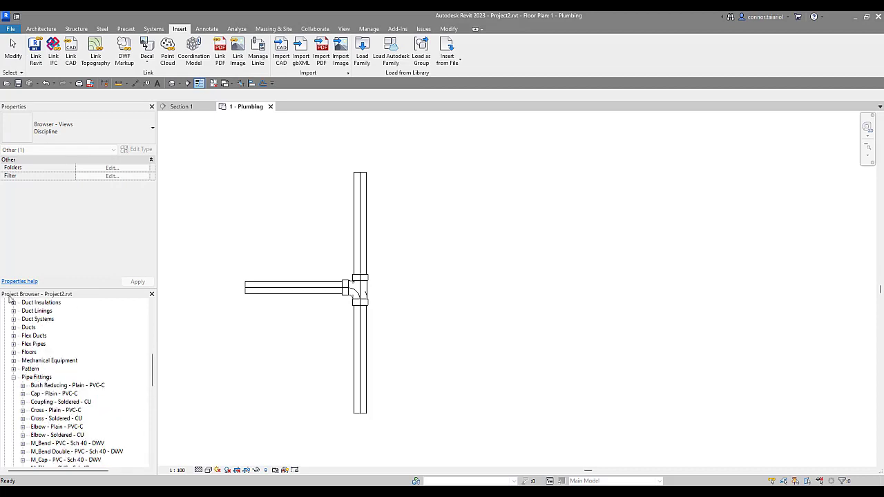
{"action": "scroll", "coordinate": [41, 387], "scroll_direction": "down", "scroll_amount": 4}
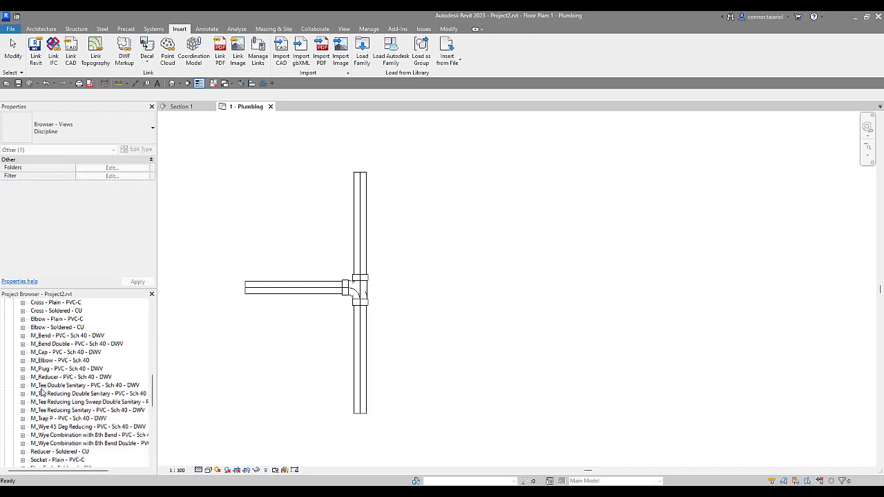
{"action": "scroll", "coordinate": [41, 392], "scroll_direction": "up", "scroll_amount": 3}
{"action": "left_click", "coordinate": [235, 368]}
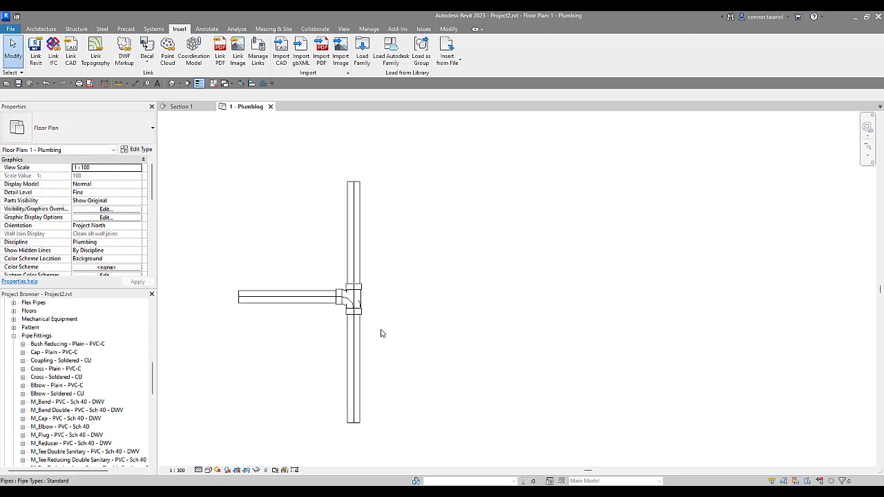
Change the tee to M_Wye Combination with 8th Bend - PVC - Sch 40 - DWV : Standard and inspect it.
{"action": "left_click", "coordinate": [351, 303]}
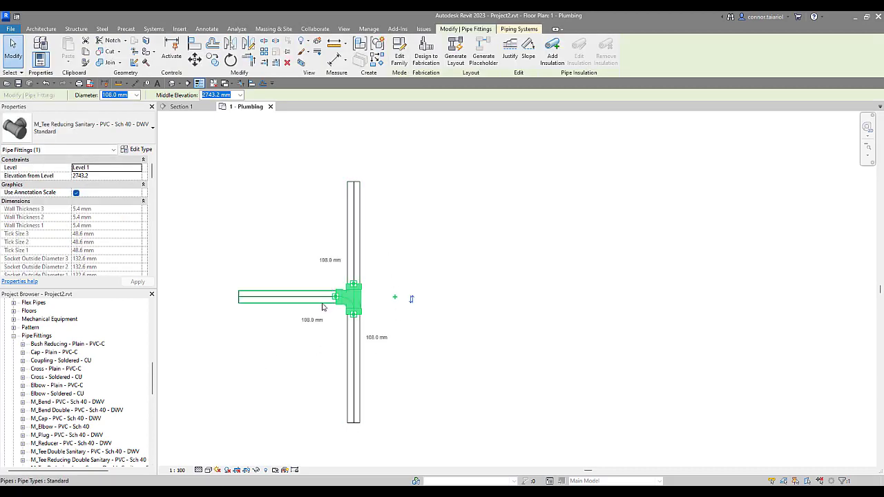
{"action": "left_click", "coordinate": [82, 132]}
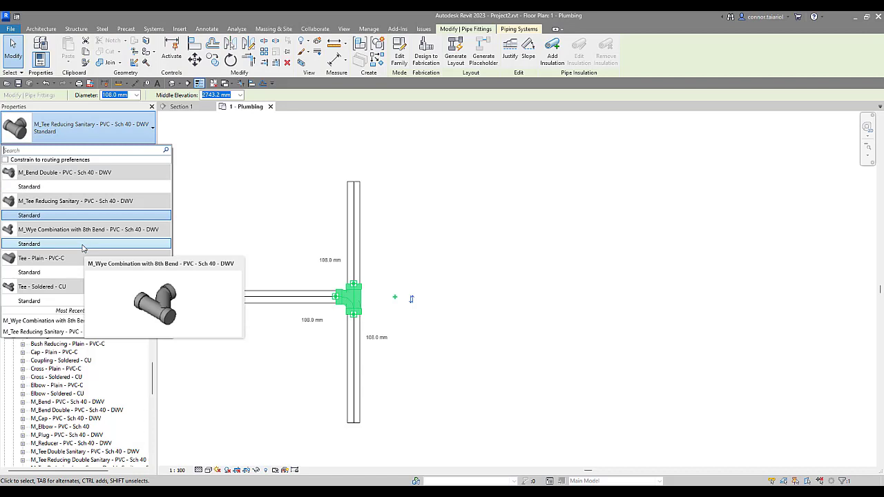
{"action": "left_click", "coordinate": [82, 245]}
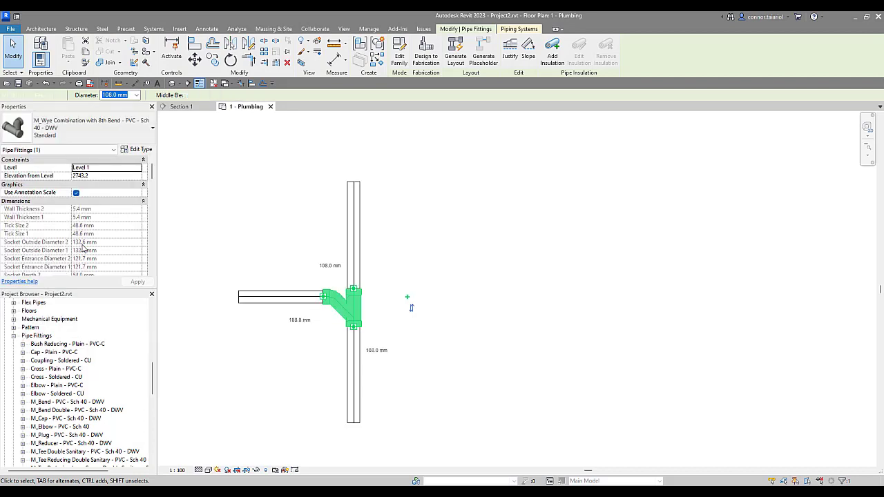
{"action": "left_click", "coordinate": [424, 241]}
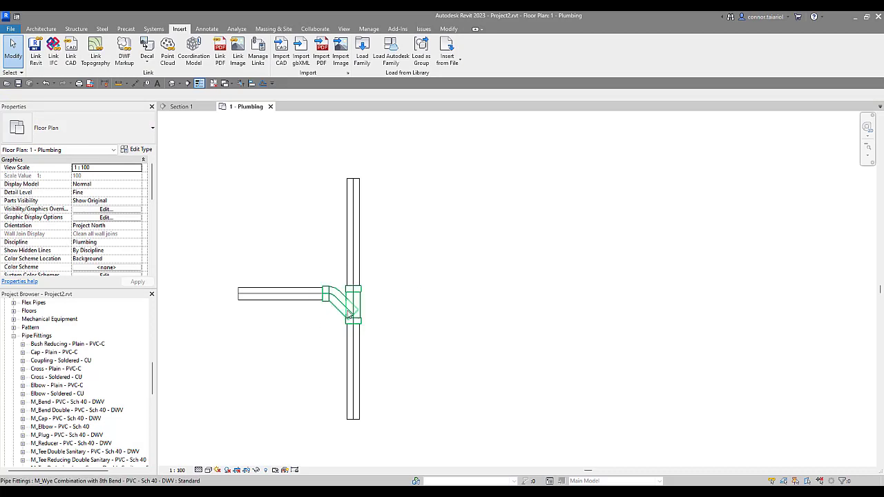
{"action": "left_click", "coordinate": [338, 303]}
{"action": "left_click", "coordinate": [390, 264]}
{"action": "left_click", "coordinate": [314, 298]}
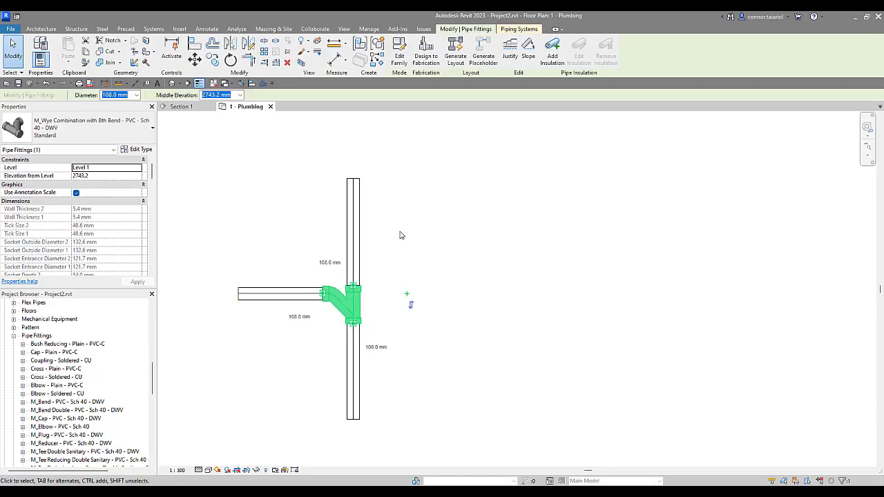
{"action": "left_click", "coordinate": [376, 262]}
{"action": "left_click", "coordinate": [346, 305]}
{"action": "left_click", "coordinate": [405, 248]}
{"action": "left_click", "coordinate": [354, 304]}
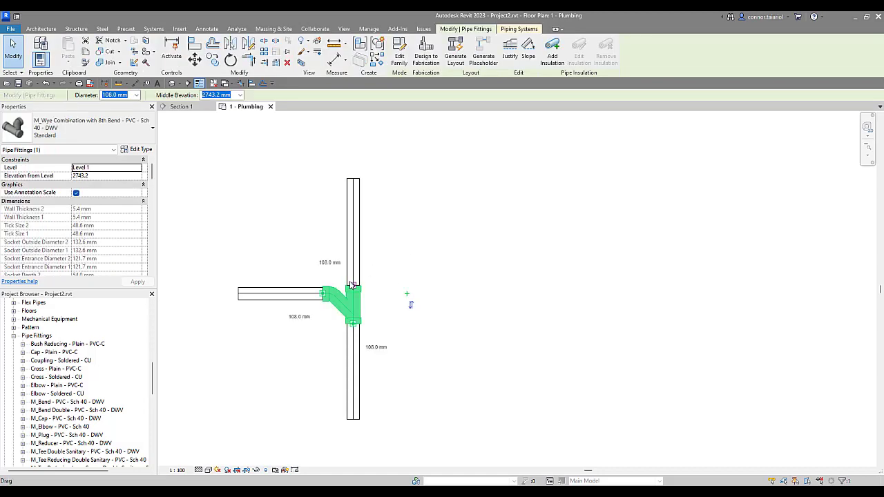
{"action": "left_click", "coordinate": [390, 276]}
Undo the swap, then reapply the combination wye type to the restored tee.
{"action": "key", "text": "ctrl+z"}
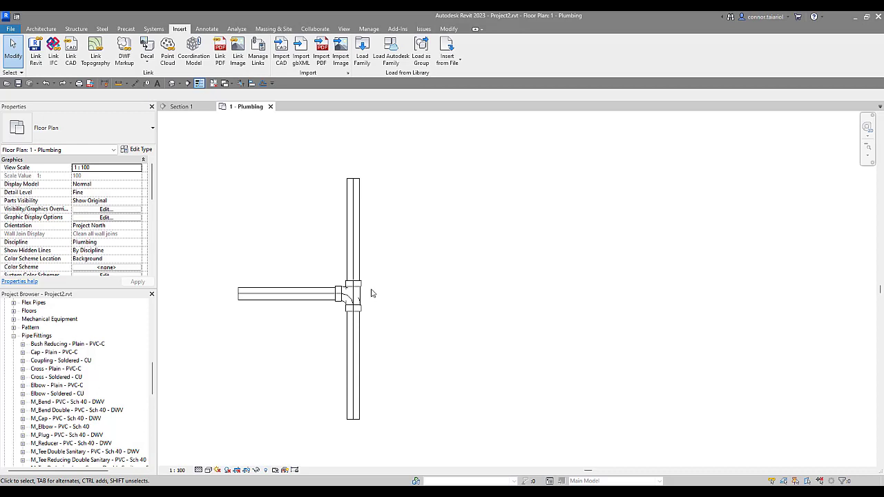
{"action": "left_click", "coordinate": [349, 298]}
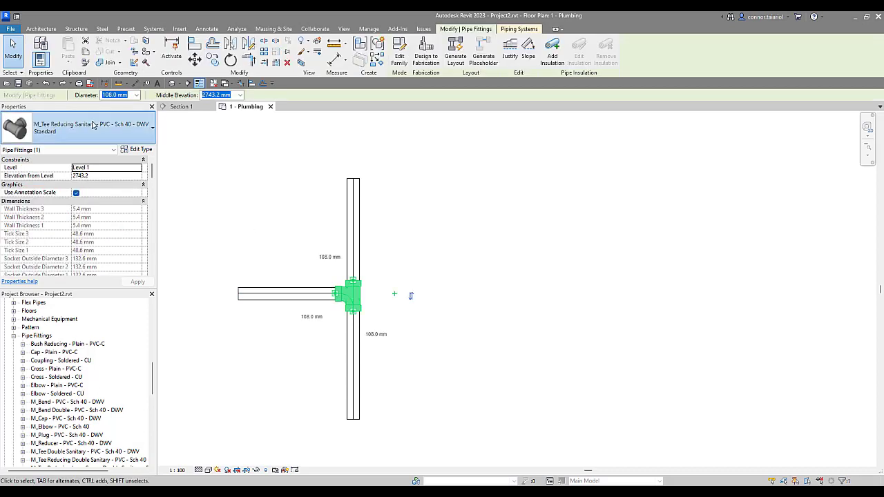
{"action": "left_click", "coordinate": [94, 124]}
{"action": "left_click", "coordinate": [52, 247]}
{"action": "left_click", "coordinate": [435, 269]}
{"action": "middle_click_drag", "start_coordinate": [435, 268], "coordinate": [427, 264]}
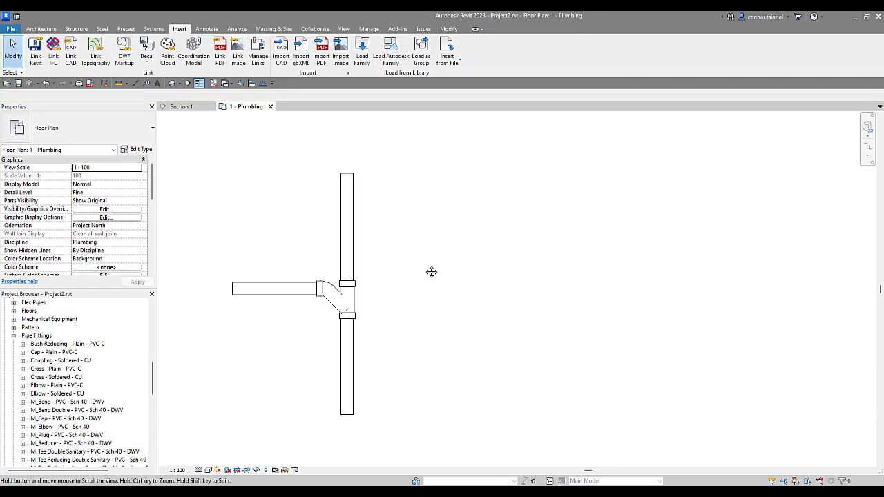
Use Create Similar to draw a second vertical pipe to the right.
{"action": "right_click", "coordinate": [350, 235]}
{"action": "left_click", "coordinate": [402, 305]}
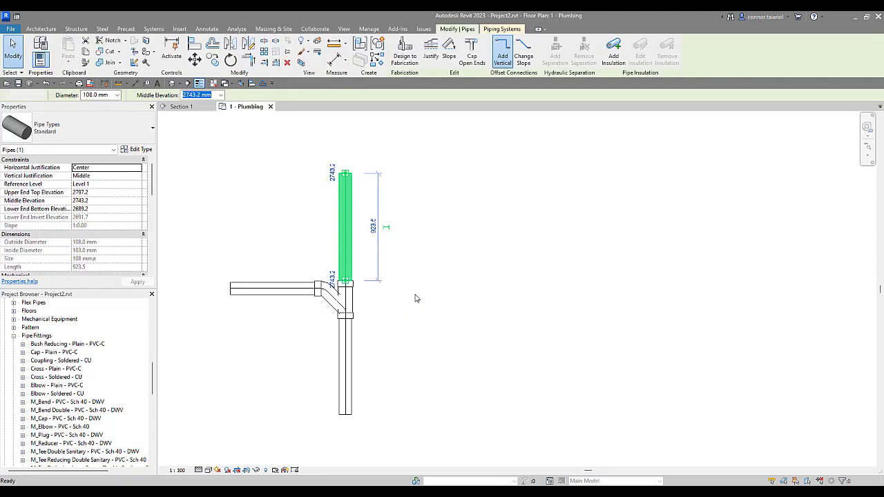
{"action": "left_click", "coordinate": [529, 174]}
{"action": "left_click", "coordinate": [532, 414]}
{"action": "key", "text": "Escape"}
Draw an angled branch ending at the pipe's midpoint and review the resulting tee's type list.
{"action": "left_click", "coordinate": [449, 220]}
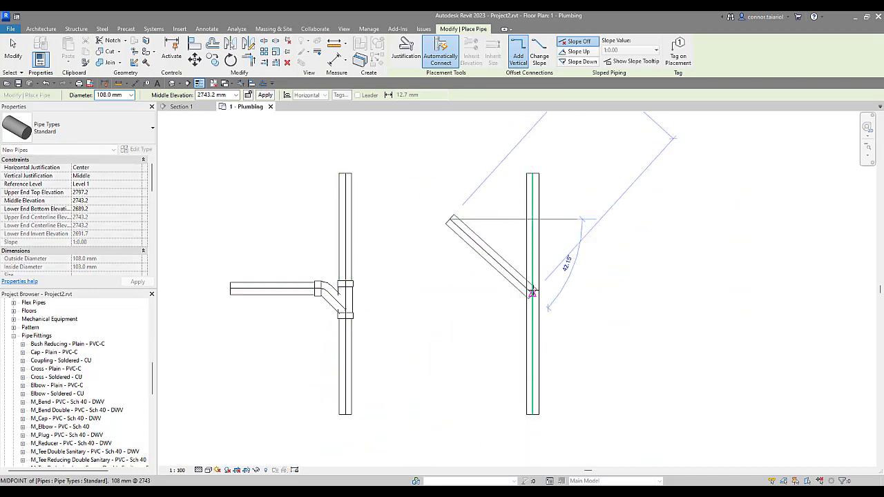
{"action": "left_click", "coordinate": [532, 293]}
{"action": "key", "text": "Escape"}
{"action": "left_click", "coordinate": [530, 285]}
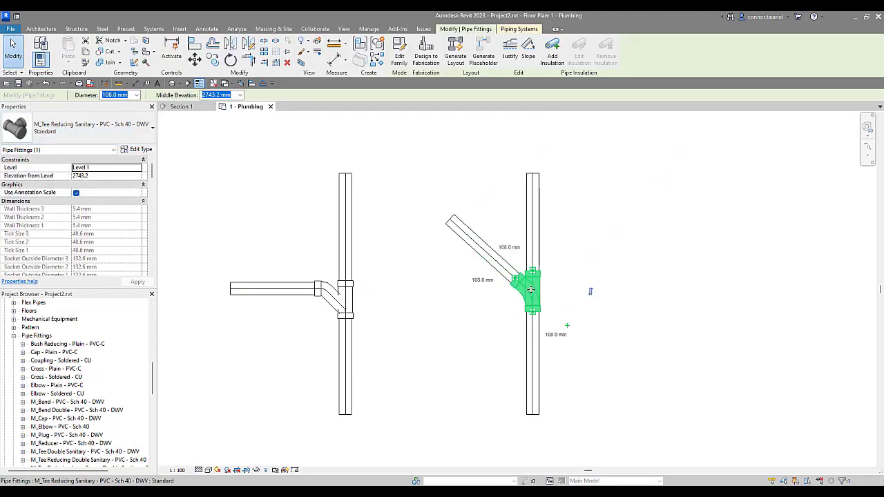
{"action": "left_click", "coordinate": [89, 127]}
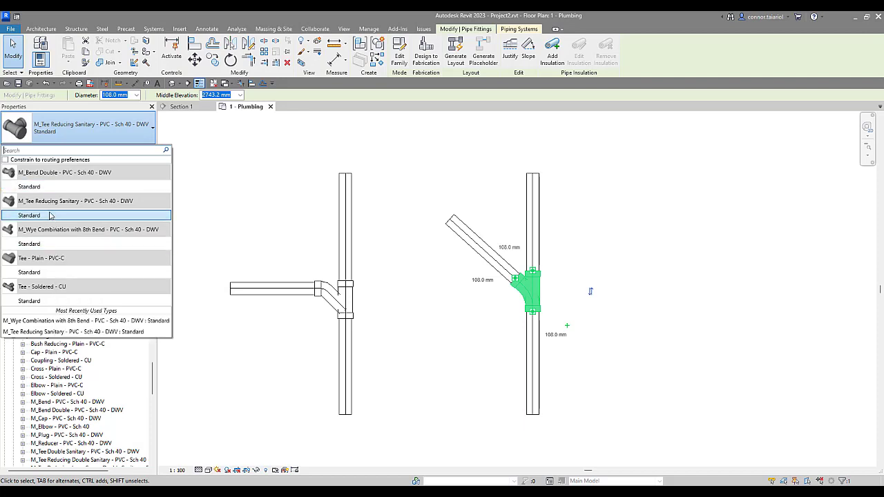
{"action": "mouse_move", "coordinate": [50, 215]}
Leave the tee unchanged and locate the M_Wye 45 Deg Reducing family in the Project Browser.
{"action": "left_click", "coordinate": [419, 268]}
{"action": "left_click", "coordinate": [422, 274]}
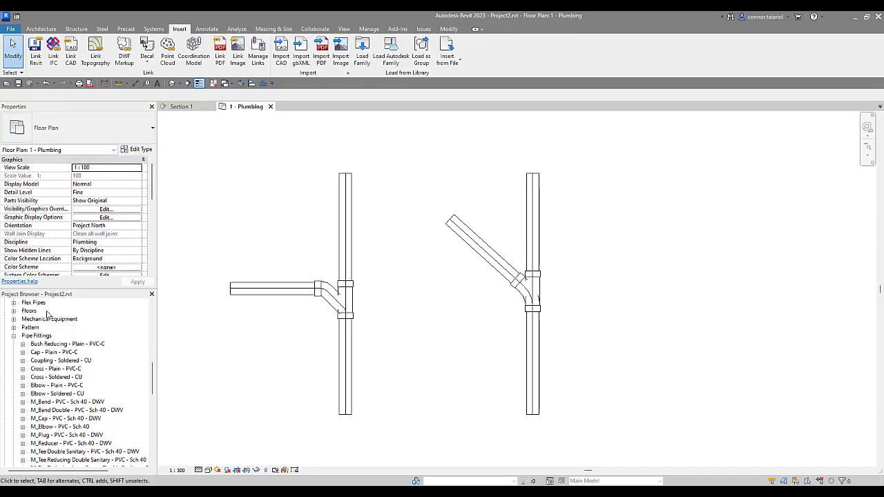
{"action": "scroll", "coordinate": [62, 394], "scroll_direction": "down", "scroll_amount": 3}
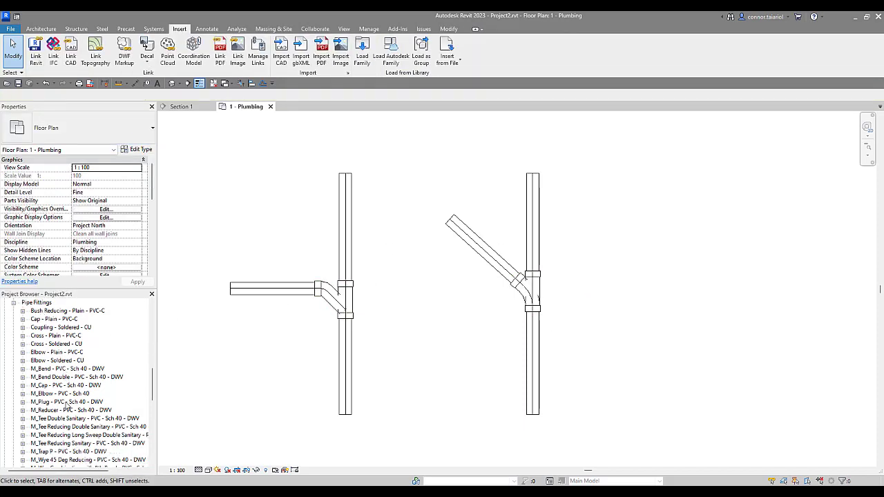
{"action": "scroll", "coordinate": [67, 405], "scroll_direction": "down", "scroll_amount": 1}
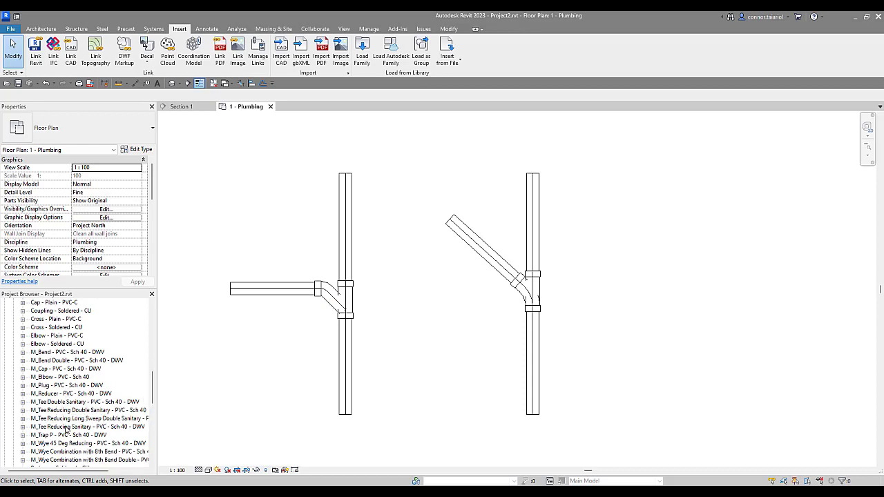
{"action": "left_click", "coordinate": [66, 427]}
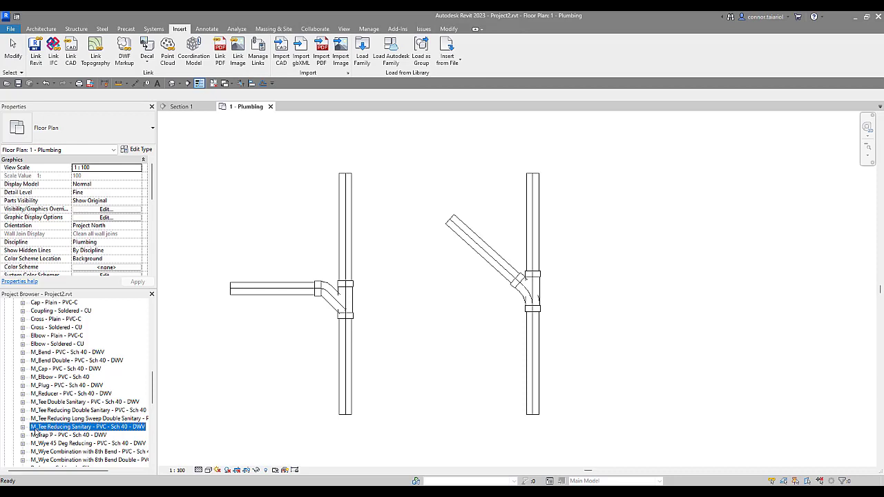
{"action": "scroll", "coordinate": [63, 417], "scroll_direction": "down", "scroll_amount": 2}
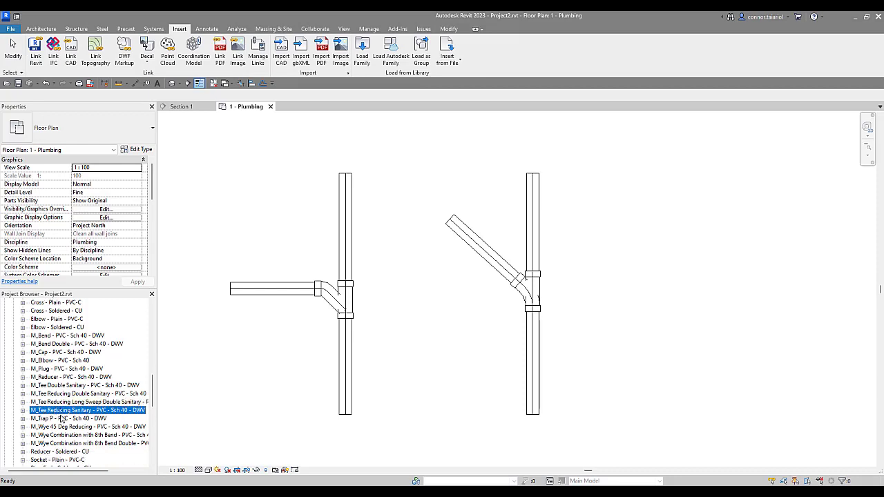
{"action": "left_click", "coordinate": [65, 427]}
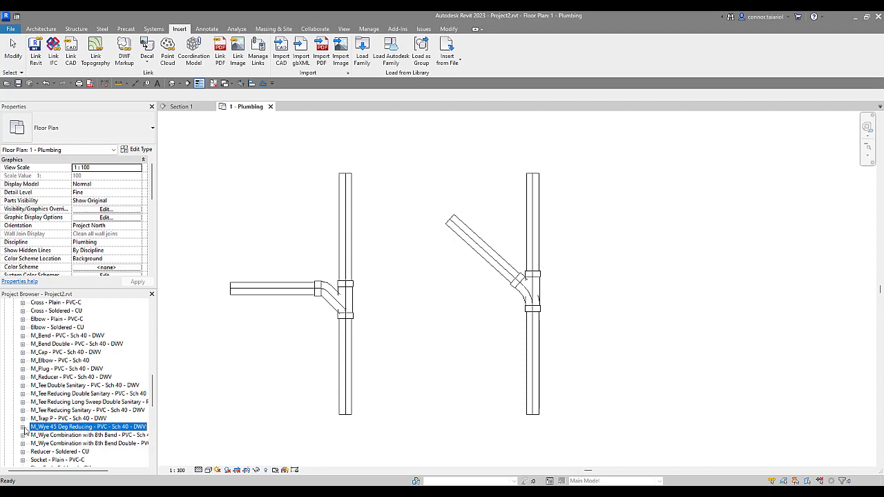
{"action": "left_click", "coordinate": [22, 428]}
Place a Standard M_Wye 45 Deg Reducing fitting on the upper right vertical pipe and select it.
{"action": "left_click_drag", "start_coordinate": [49, 436], "coordinate": [521, 217]}
{"action": "left_click", "coordinate": [539, 210]}
{"action": "middle_click_drag", "start_coordinate": [562, 159], "coordinate": [506, 182]}
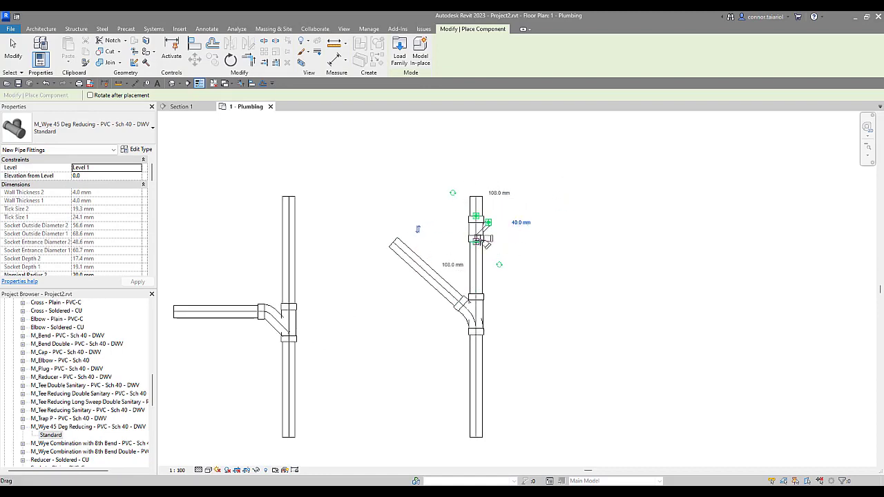
{"action": "key", "text": "Escape"}
{"action": "key", "text": "Escape"}
{"action": "scroll", "coordinate": [469, 239], "scroll_direction": "up", "scroll_amount": 3}
{"action": "left_click", "coordinate": [447, 243]}
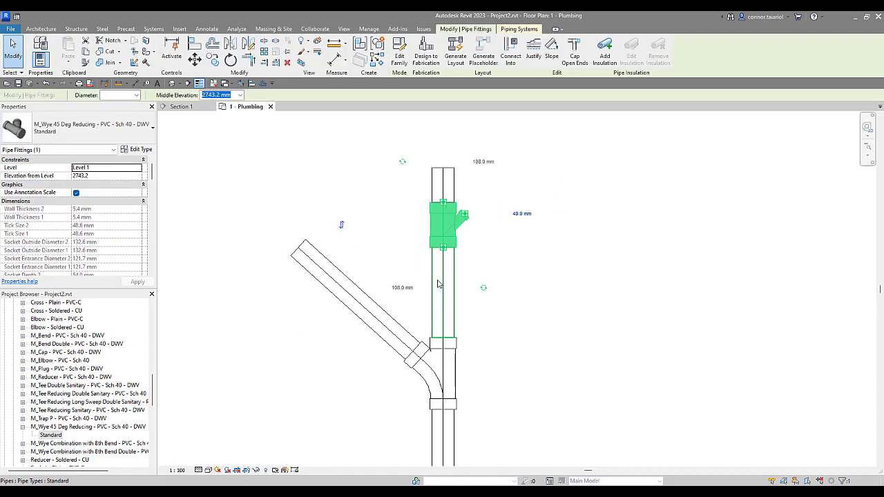
{"action": "scroll", "coordinate": [474, 240], "scroll_direction": "down", "scroll_amount": 4}
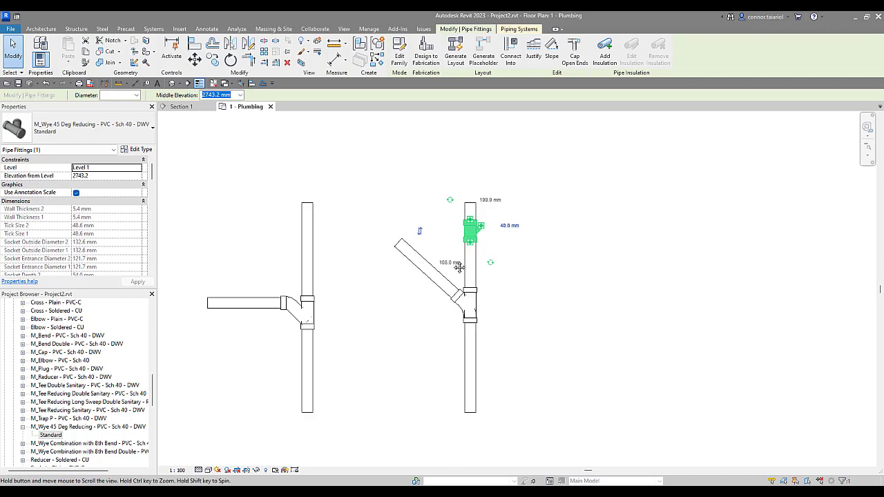
Edit the M_Wye 45 Deg Reducing family and change its Part Type from Wye to Tee.
{"action": "left_click", "coordinate": [400, 58]}
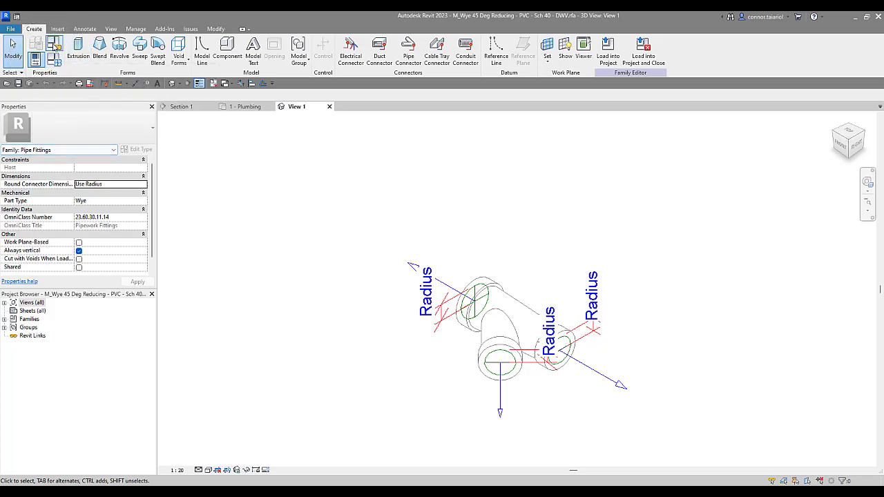
{"action": "left_click", "coordinate": [54, 45]}
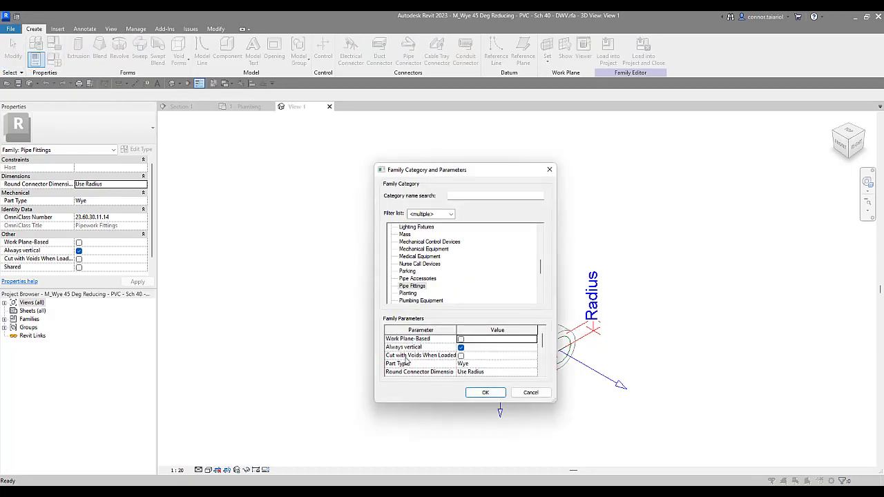
{"action": "left_click_drag", "start_coordinate": [464, 174], "coordinate": [319, 159]}
{"action": "scroll", "coordinate": [277, 334], "scroll_direction": "down", "scroll_amount": 2}
{"action": "scroll", "coordinate": [278, 336], "scroll_direction": "up", "scroll_amount": 1}
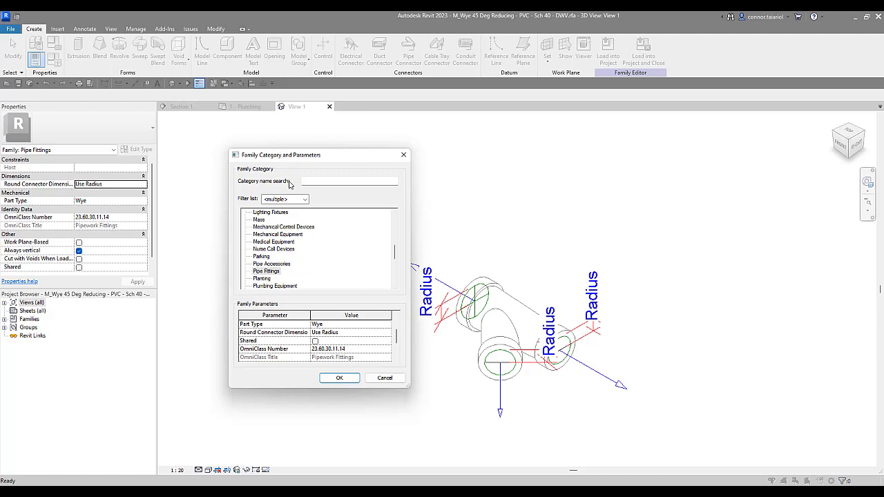
{"action": "left_click", "coordinate": [324, 325]}
{"action": "left_click", "coordinate": [385, 324]}
{"action": "left_click", "coordinate": [320, 346]}
{"action": "left_click", "coordinate": [345, 379]}
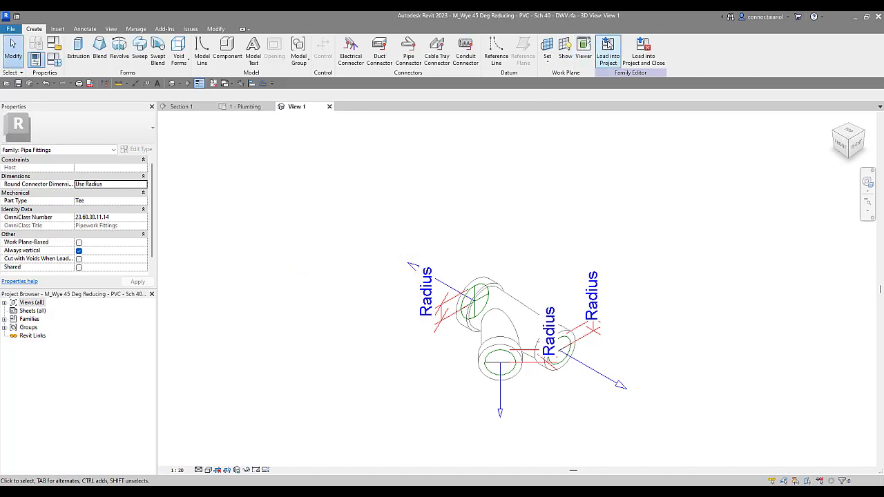
Reload the family, overwriting parameter values, and switch the angled-branch fitting to M_Wye 45 Deg Reducing.
{"action": "left_click", "coordinate": [607, 50]}
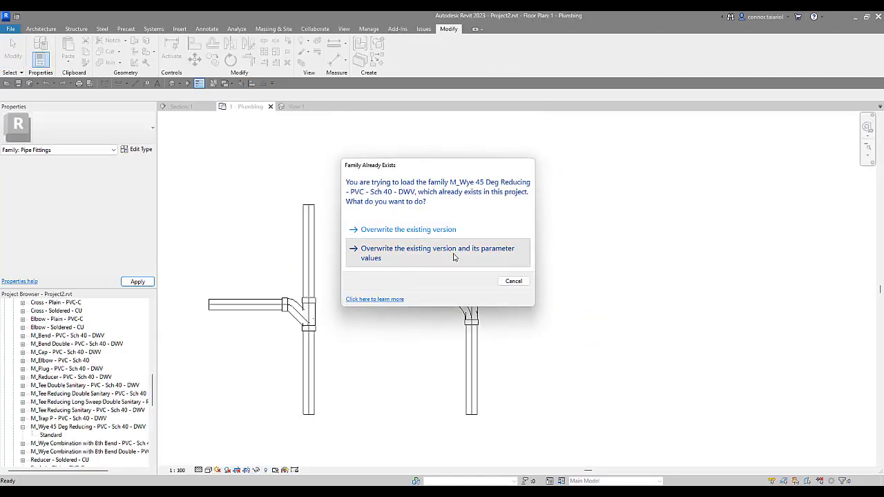
{"action": "left_click", "coordinate": [457, 256]}
{"action": "left_click", "coordinate": [468, 306]}
{"action": "left_click", "coordinate": [90, 128]}
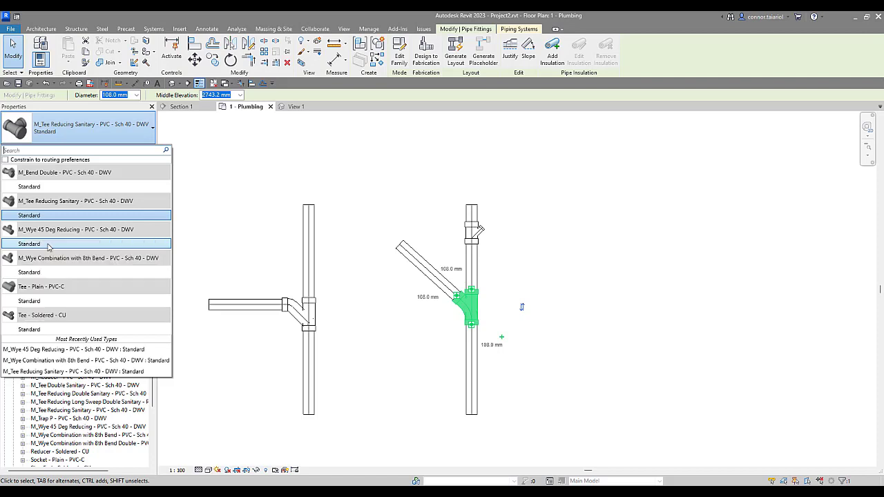
{"action": "left_click", "coordinate": [49, 244]}
Bring the right pipe assembly into view and inspect its top wye and pipe segment.
{"action": "left_click", "coordinate": [560, 252]}
{"action": "scroll", "coordinate": [477, 318], "scroll_direction": "up", "scroll_amount": 3}
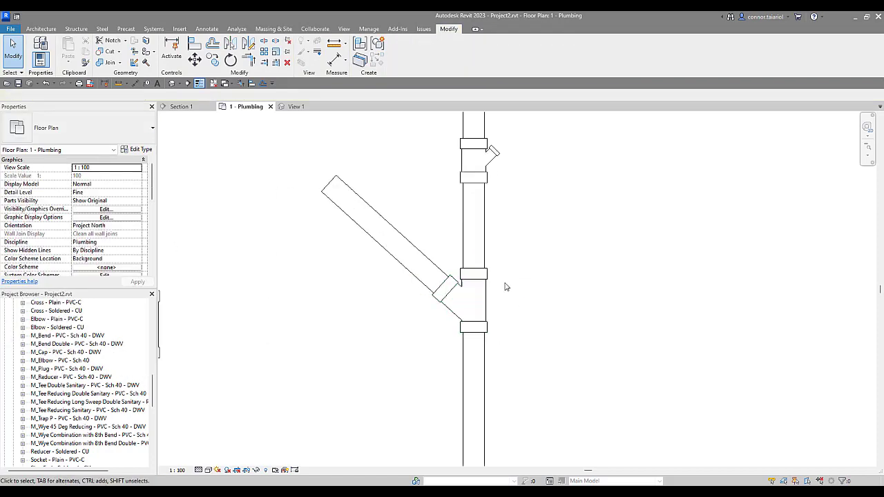
{"action": "scroll", "coordinate": [544, 256], "scroll_direction": "down", "scroll_amount": 2}
{"action": "middle_click_drag", "start_coordinate": [543, 257], "coordinate": [525, 308]}
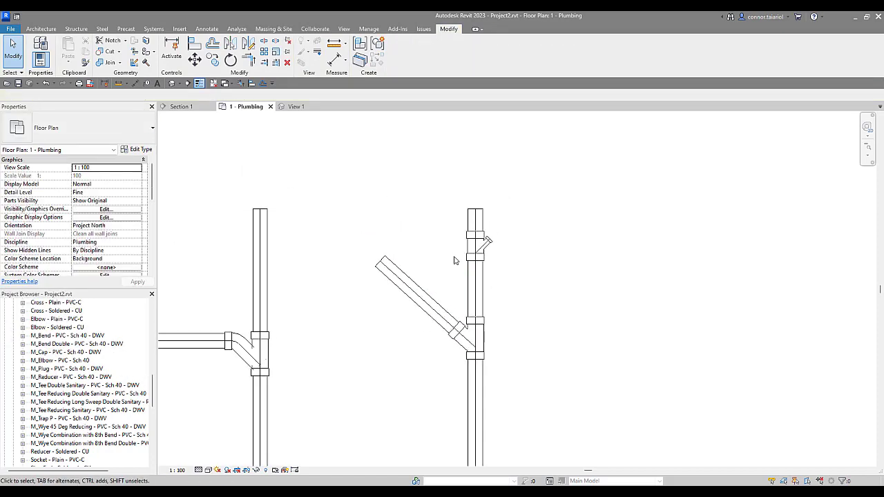
{"action": "left_click_drag", "start_coordinate": [433, 269], "coordinate": [542, 189]}
{"action": "left_click", "coordinate": [540, 185]}
{"action": "scroll", "coordinate": [501, 294], "scroll_direction": "down", "scroll_amount": 3}
{"action": "middle_click_drag", "start_coordinate": [441, 299], "coordinate": [442, 301]}
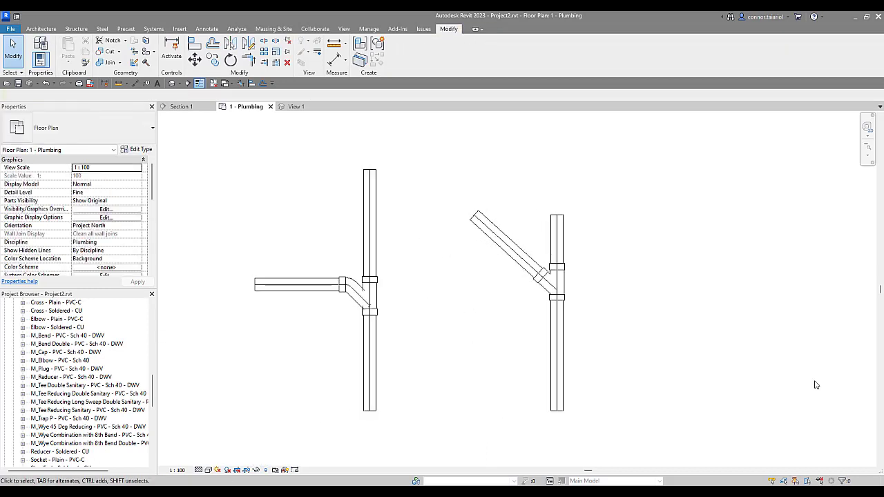
Inspect the left branch's combination wye and recentre the plan on both assemblies.
{"action": "left_click", "coordinate": [332, 290]}
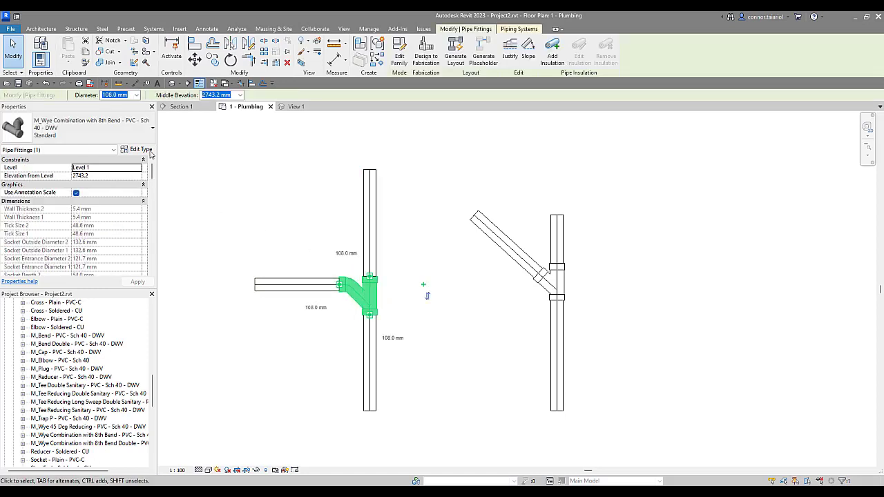
{"action": "left_click", "coordinate": [481, 316]}
{"action": "middle_click_drag", "start_coordinate": [494, 318], "coordinate": [486, 322]}
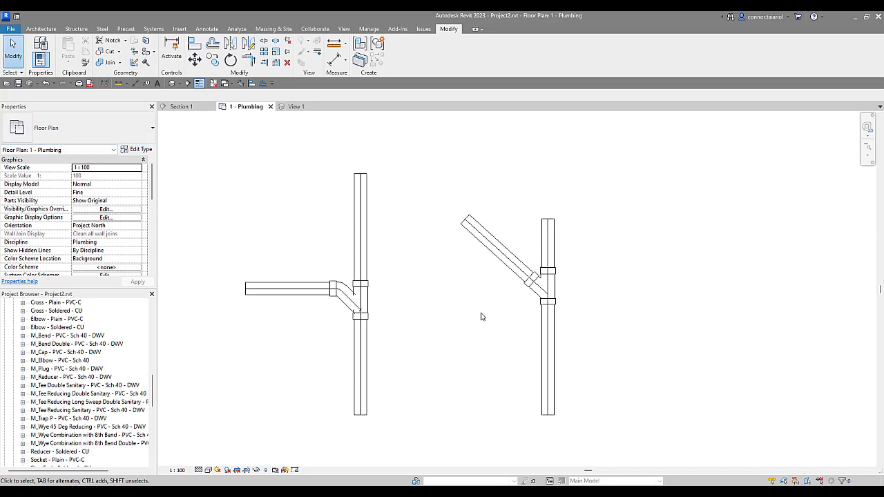
{"action": "middle_click_drag", "start_coordinate": [481, 316], "coordinate": [462, 318]}
Draw a trial vertical pipe with a horizontal branch using Create Similar in empty space.
{"action": "right_click", "coordinate": [532, 354]}
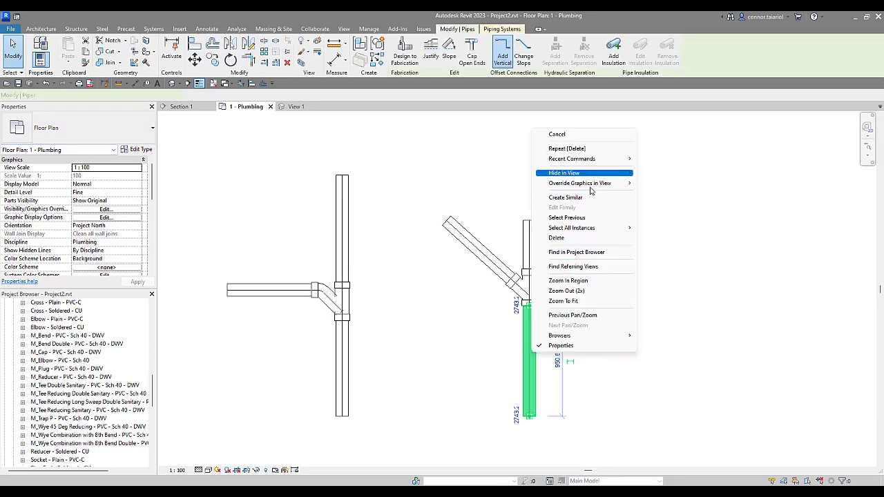
{"action": "left_click", "coordinate": [590, 196]}
{"action": "scroll", "coordinate": [549, 297], "scroll_direction": "down", "scroll_amount": 1}
{"action": "left_click", "coordinate": [505, 288]}
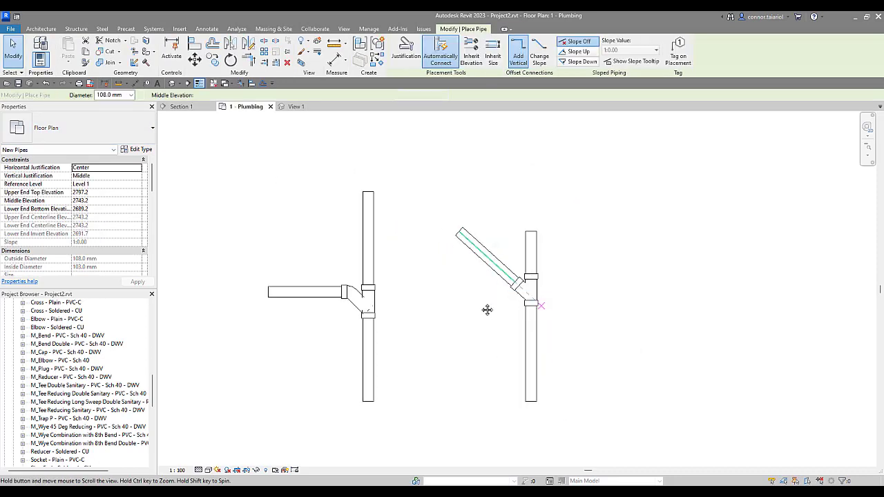
{"action": "middle_click_drag", "start_coordinate": [463, 309], "coordinate": [263, 310]}
{"action": "left_click", "coordinate": [504, 209]}
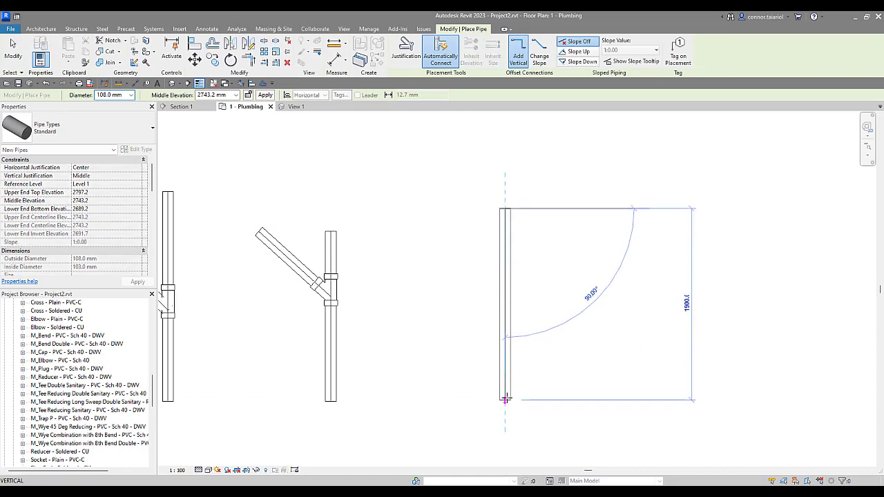
{"action": "left_click", "coordinate": [505, 400]}
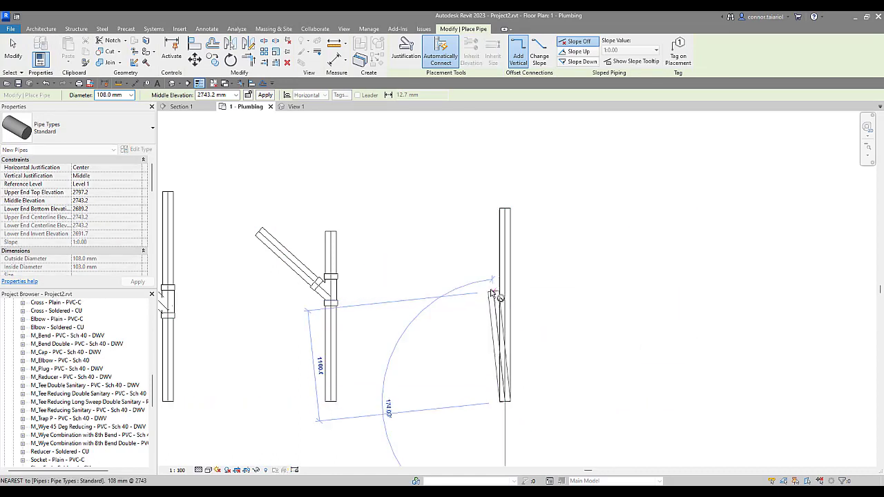
{"action": "key", "text": "Escape"}
{"action": "left_click", "coordinate": [422, 298]}
{"action": "left_click", "coordinate": [493, 297]}
{"action": "key", "text": "Escape"}
Delete the trial pipe assembly and the junction fitting on the left branch.
{"action": "scroll", "coordinate": [514, 269], "scroll_direction": "up", "scroll_amount": 2}
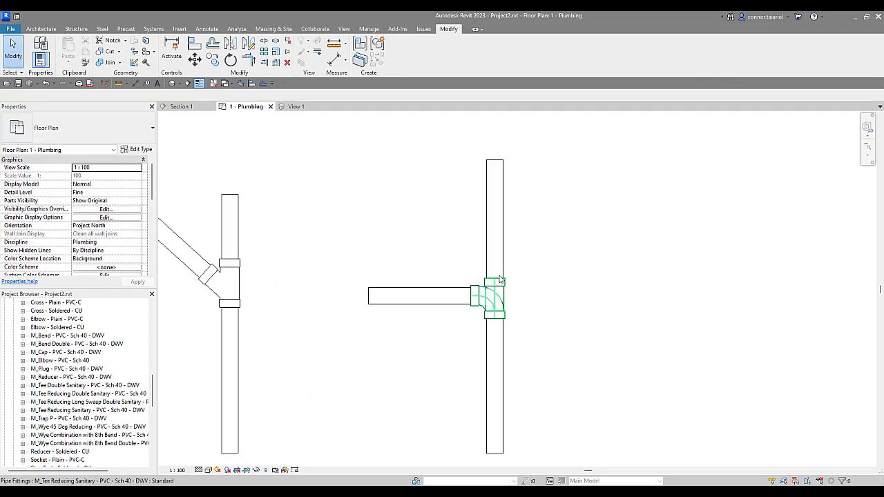
{"action": "scroll", "coordinate": [505, 281], "scroll_direction": "down", "scroll_amount": 4}
{"action": "left_click_drag", "start_coordinate": [642, 257], "coordinate": [560, 333]}
{"action": "key", "text": "Delete"}
{"action": "scroll", "coordinate": [474, 276], "scroll_direction": "up", "scroll_amount": 2}
{"action": "middle_click_drag", "start_coordinate": [276, 293], "coordinate": [376, 292]}
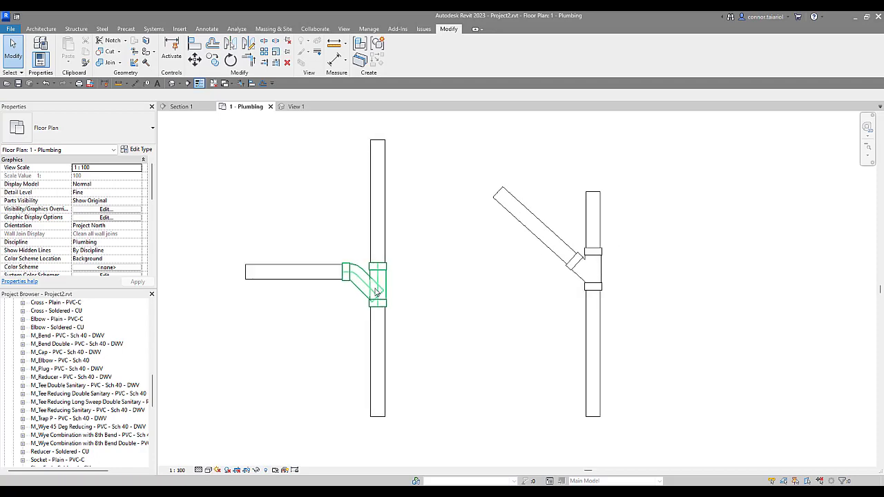
{"action": "left_click", "coordinate": [376, 293]}
{"action": "key", "text": "Delete"}
{"action": "left_click", "coordinate": [366, 362]}
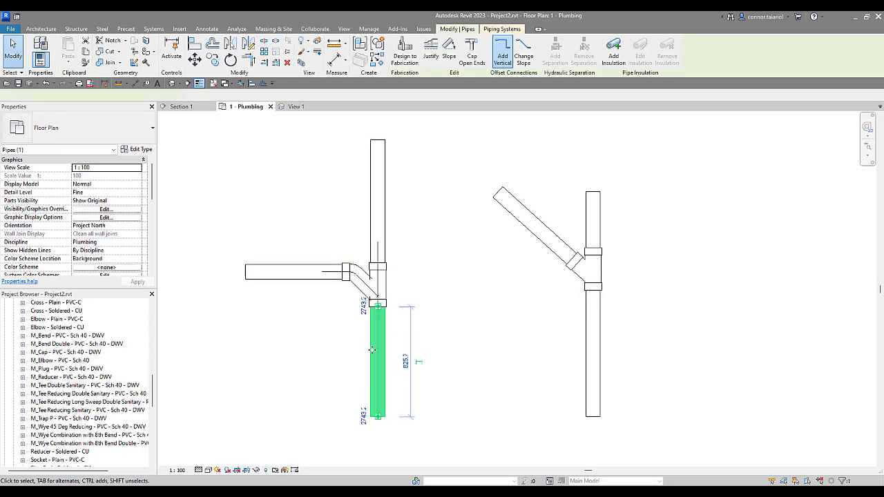
In the pipe type's Routing Preferences, set the Junction to M_Wye Combination with 8th Bend.
{"action": "left_click", "coordinate": [141, 150]}
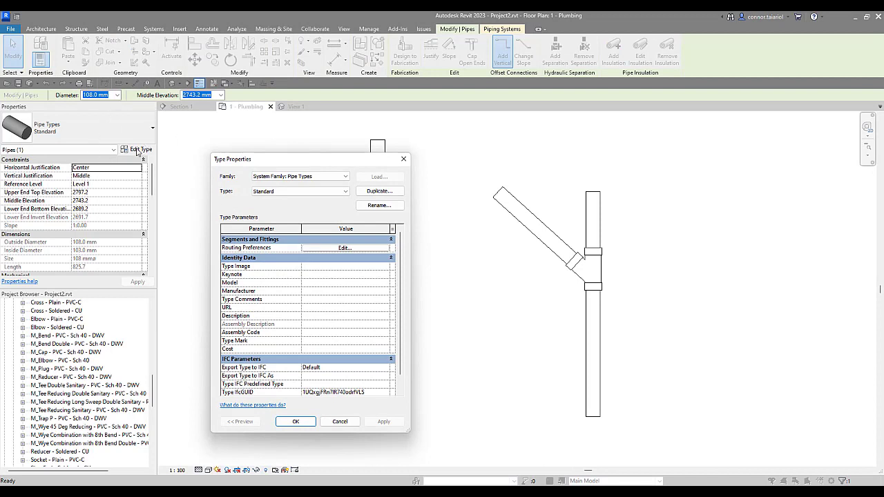
{"action": "left_click", "coordinate": [323, 249]}
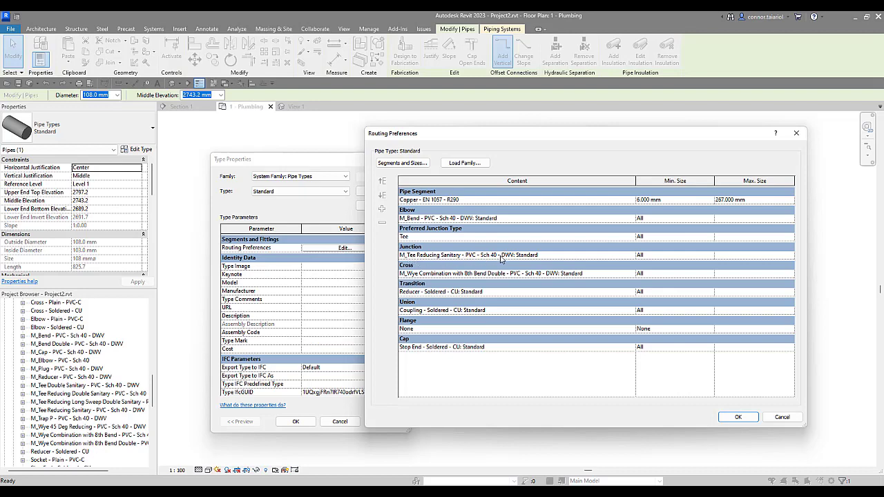
{"action": "left_click", "coordinate": [638, 258]}
{"action": "left_click", "coordinate": [631, 255]}
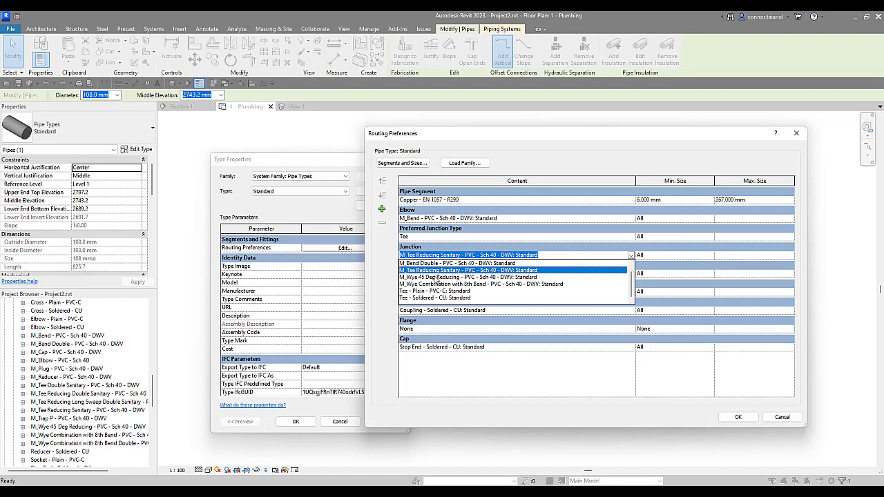
{"action": "left_click", "coordinate": [450, 284]}
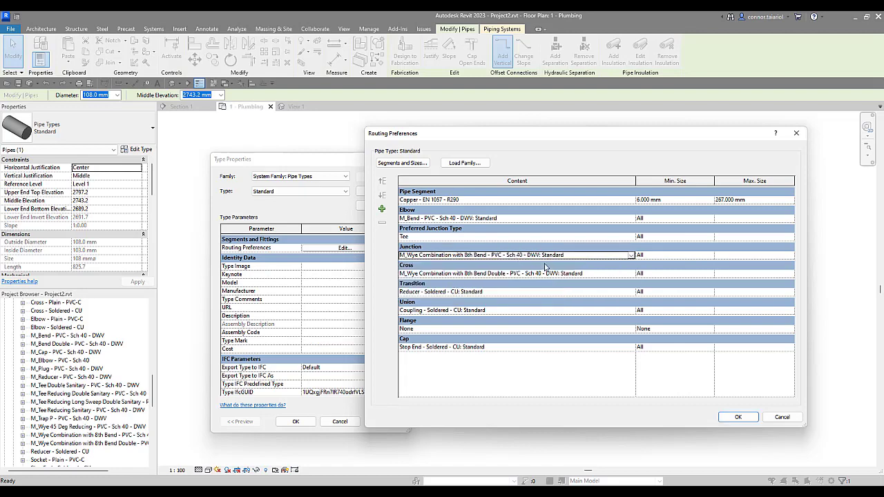
{"action": "left_click", "coordinate": [630, 255]}
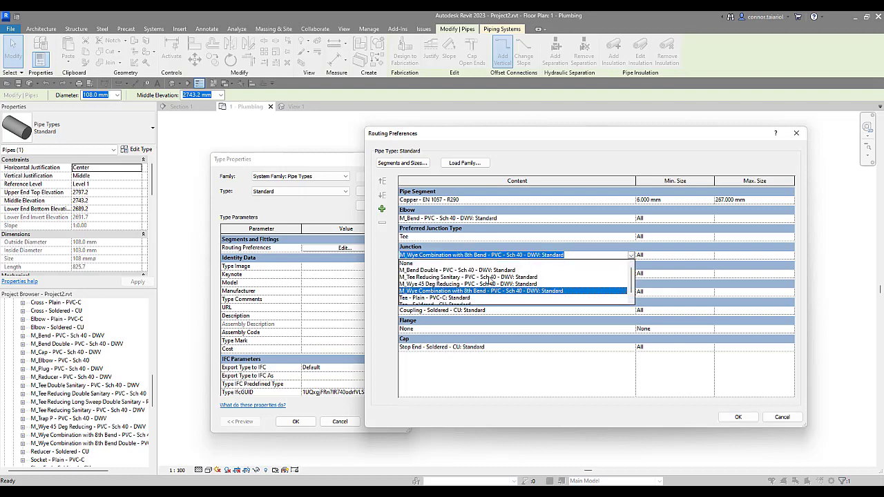
{"action": "left_click", "coordinate": [385, 242]}
Add a second Junction rule using M_Wye 45 Deg Reducing for All sizes and confirm both dialogs.
{"action": "left_click", "coordinate": [381, 209]}
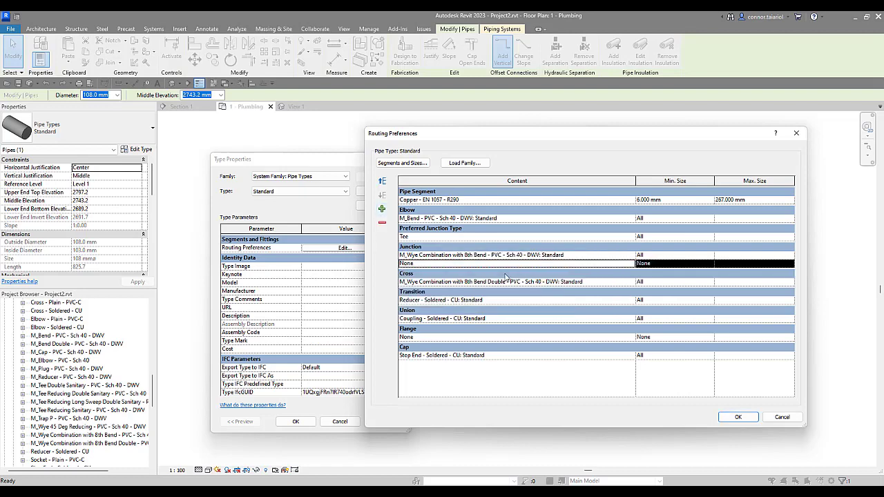
{"action": "left_click", "coordinate": [630, 263]}
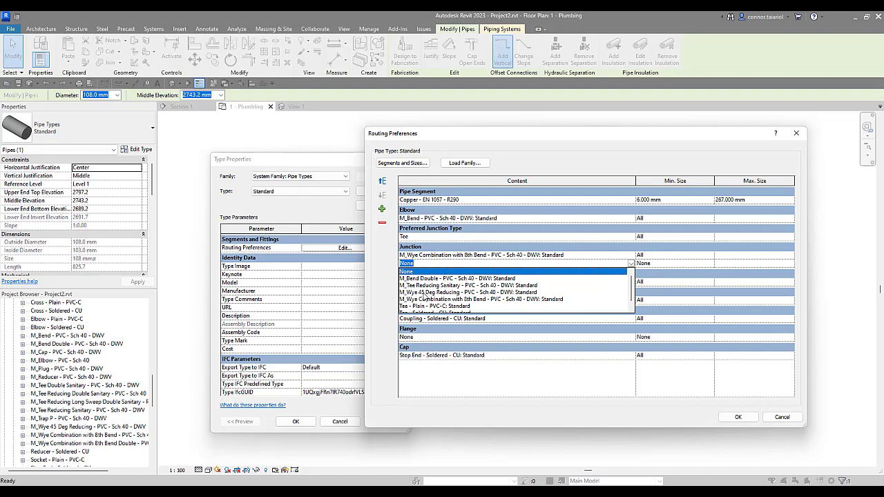
{"action": "left_click", "coordinate": [444, 292]}
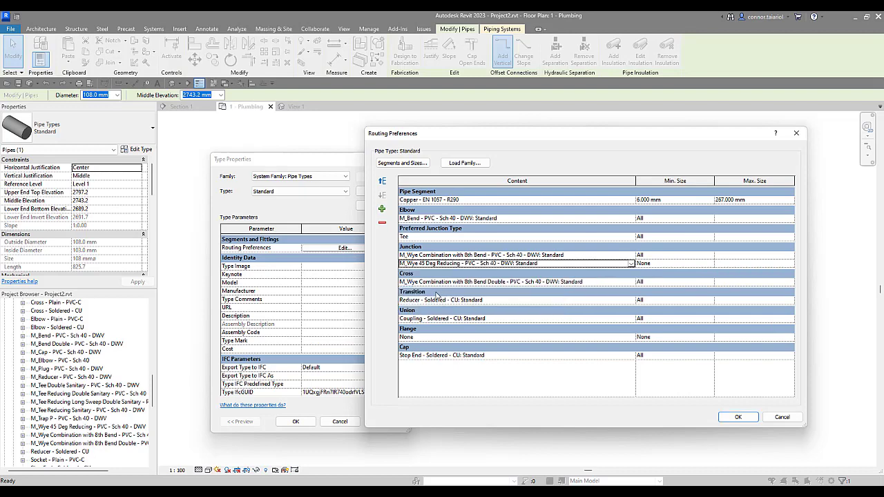
{"action": "left_click", "coordinate": [669, 265]}
{"action": "left_click", "coordinate": [711, 265]}
{"action": "left_click", "coordinate": [644, 280]}
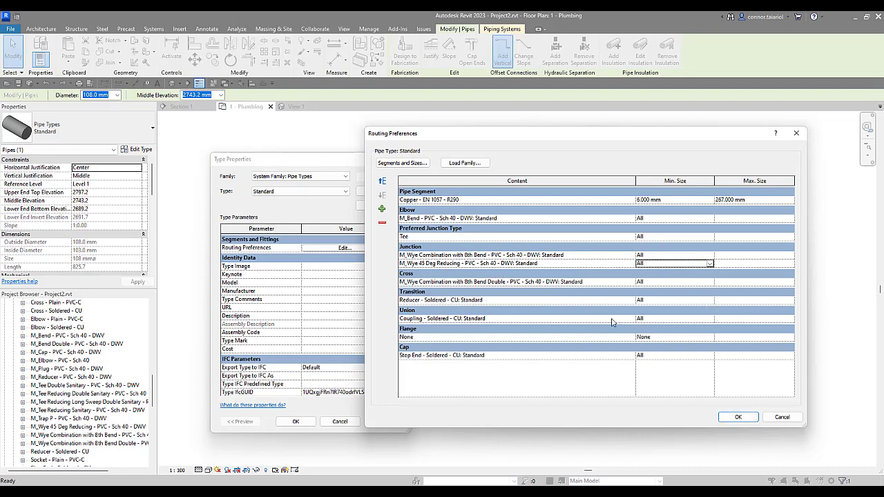
{"action": "left_click", "coordinate": [738, 418]}
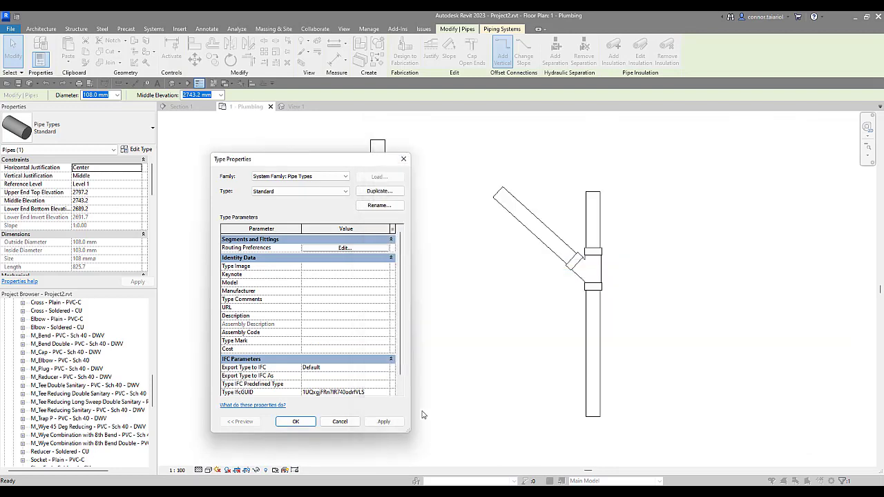
{"action": "left_click", "coordinate": [295, 422]}
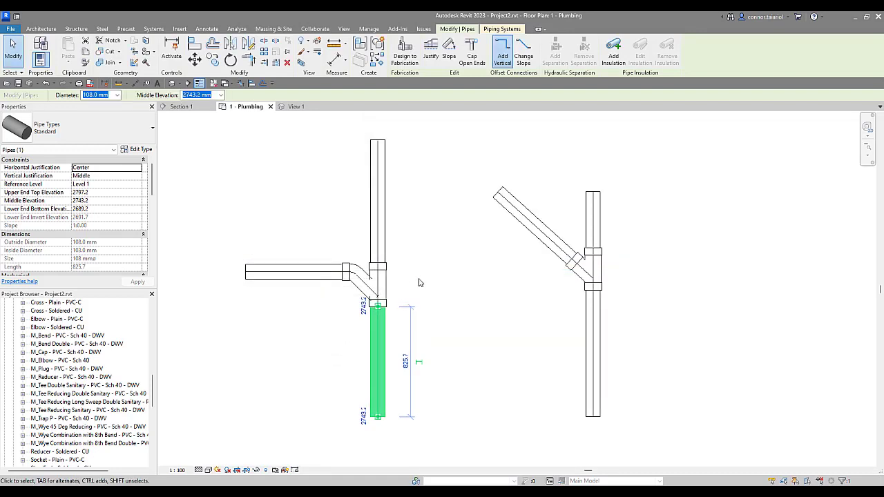
Draw a new vertical pipe in empty space using Create Similar on the right lower pipe.
{"action": "middle_click_drag", "start_coordinate": [529, 245], "coordinate": [438, 250]}
{"action": "key", "text": "Escape"}
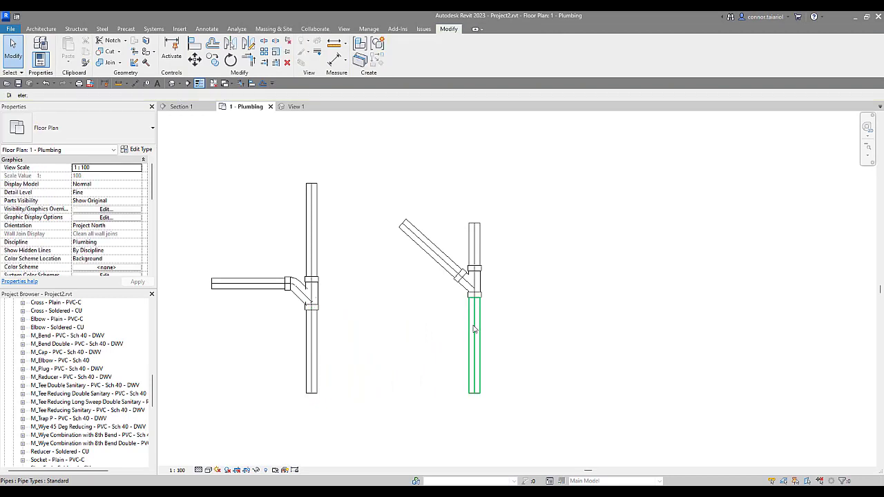
{"action": "right_click", "coordinate": [473, 324]}
{"action": "left_click", "coordinate": [506, 170]}
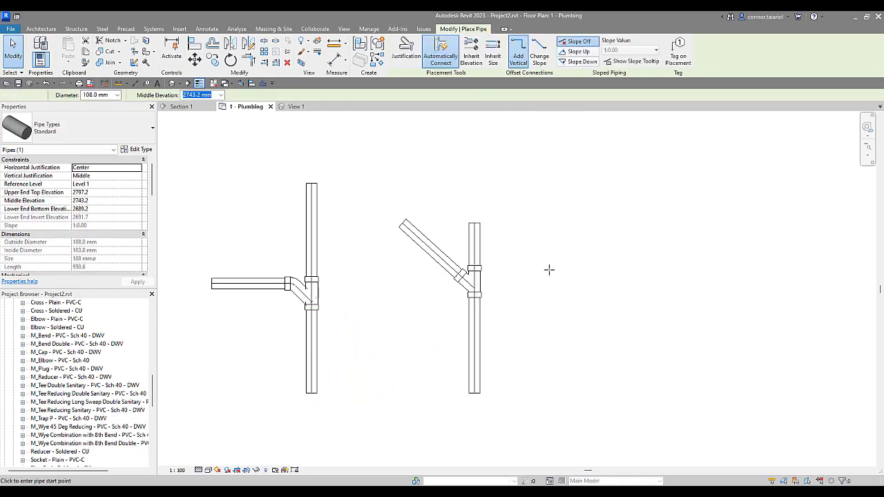
{"action": "middle_click_drag", "start_coordinate": [602, 247], "coordinate": [504, 232]}
{"action": "left_click", "coordinate": [563, 181]}
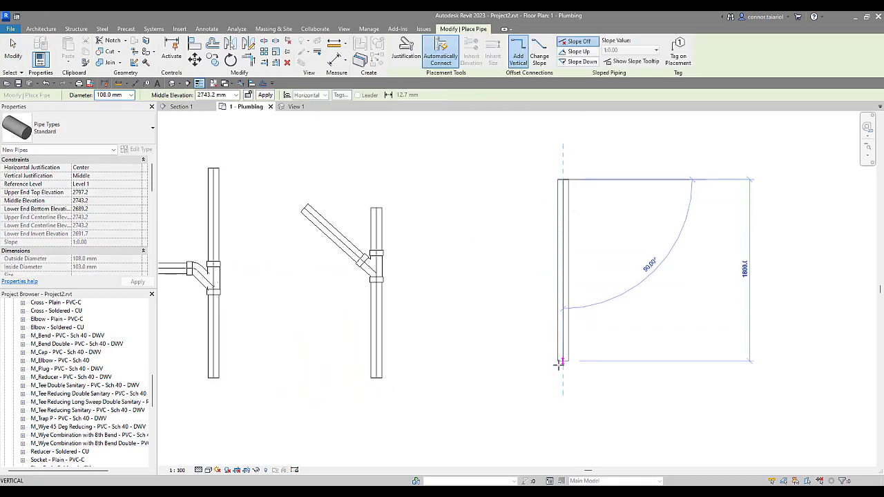
{"action": "left_click", "coordinate": [563, 372]}
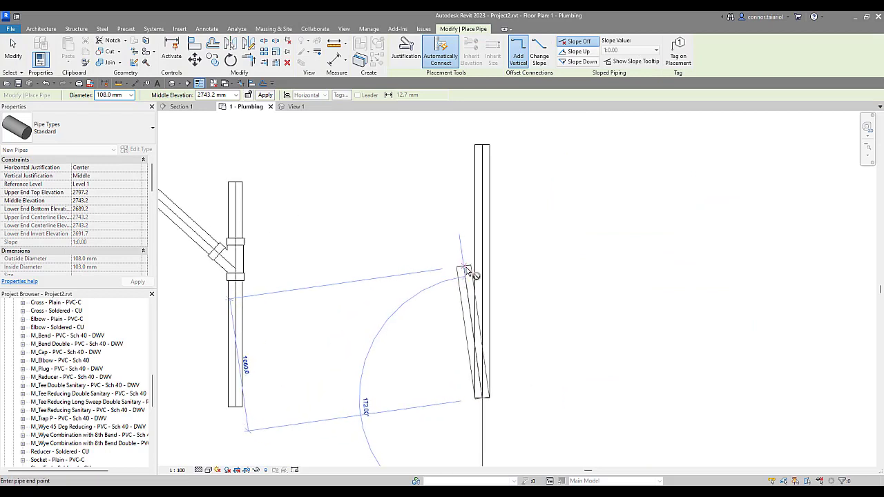
{"action": "key", "text": "Escape"}
Join a horizontal branch into the new pipe and check its combination wye with eighth bend.
{"action": "scroll", "coordinate": [474, 237], "scroll_direction": "up", "scroll_amount": 3}
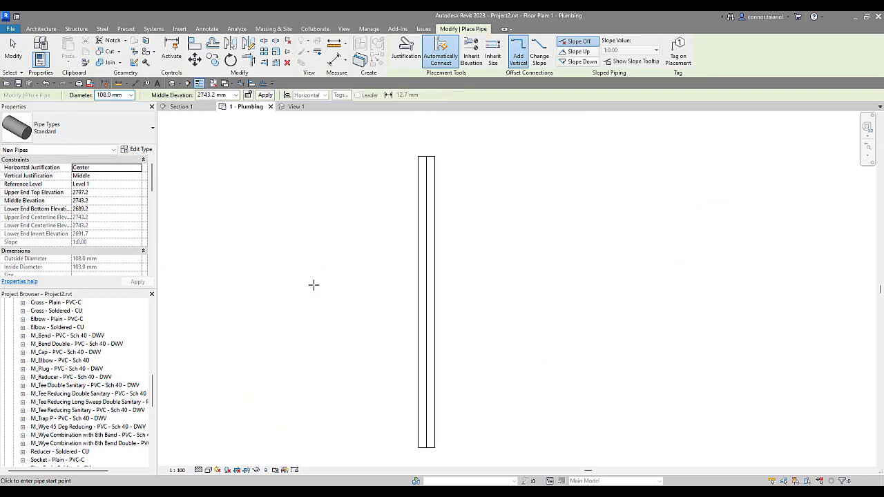
{"action": "left_click", "coordinate": [420, 288]}
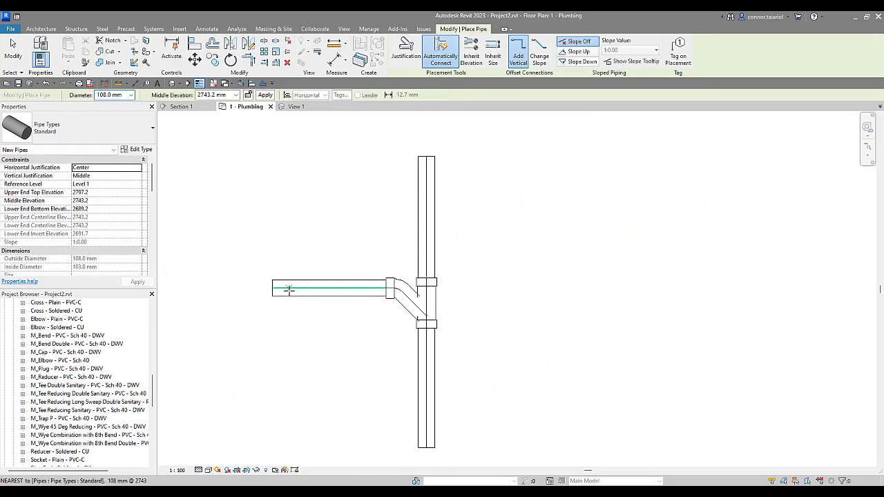
{"action": "key", "text": "Escape"}
{"action": "key", "text": "Escape"}
{"action": "middle_click_drag", "start_coordinate": [373, 257], "coordinate": [381, 235]}
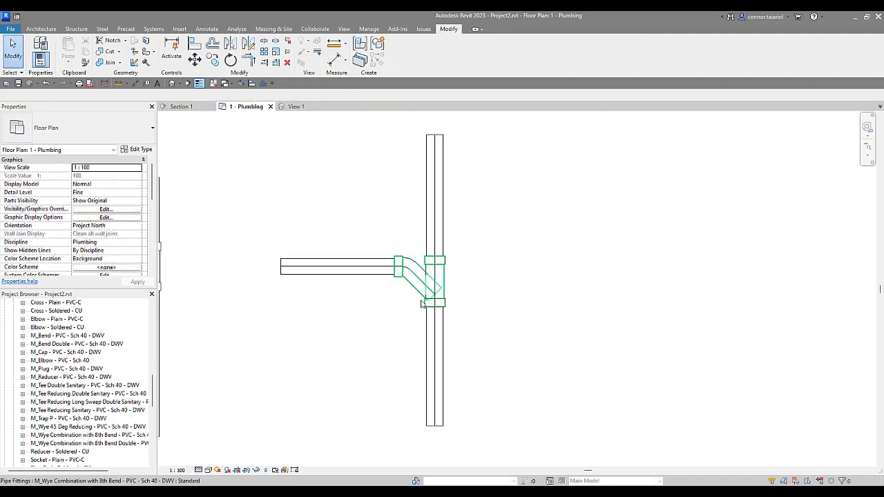
{"action": "left_click", "coordinate": [397, 300]}
{"action": "scroll", "coordinate": [331, 310], "scroll_direction": "down", "scroll_amount": 2}
{"action": "middle_click_drag", "start_coordinate": [332, 310], "coordinate": [352, 304]}
{"action": "left_click", "coordinate": [422, 286]}
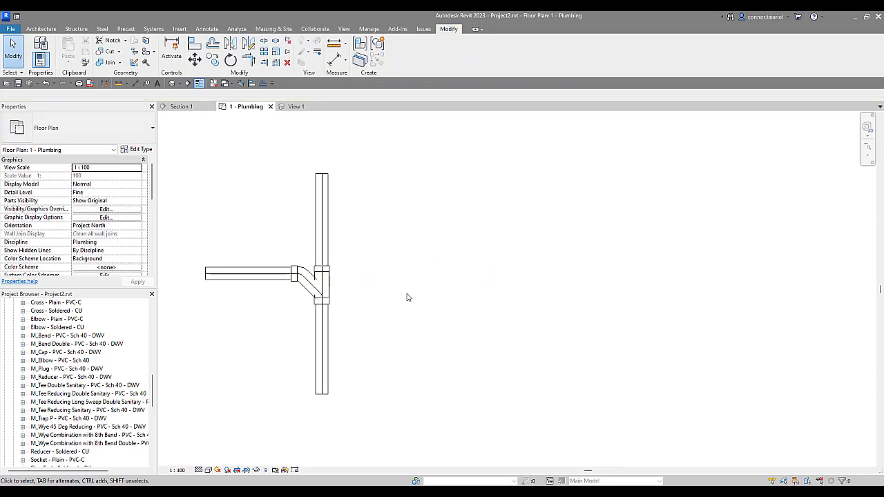
Draw another vertical pipe via Create Similar, run a 45° pipe into it, and dismiss the sweep warning.
{"action": "left_click", "coordinate": [322, 198]}
{"action": "right_click", "coordinate": [320, 197]}
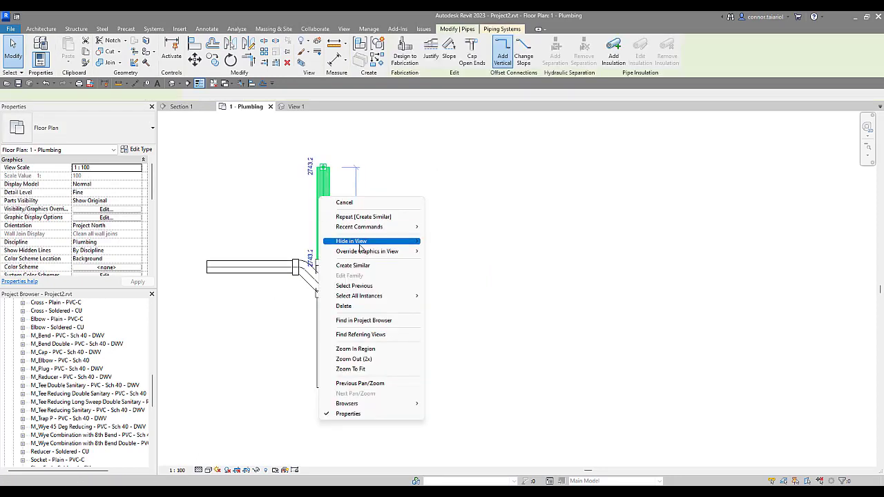
{"action": "left_click", "coordinate": [353, 266]}
{"action": "left_click", "coordinate": [565, 168]}
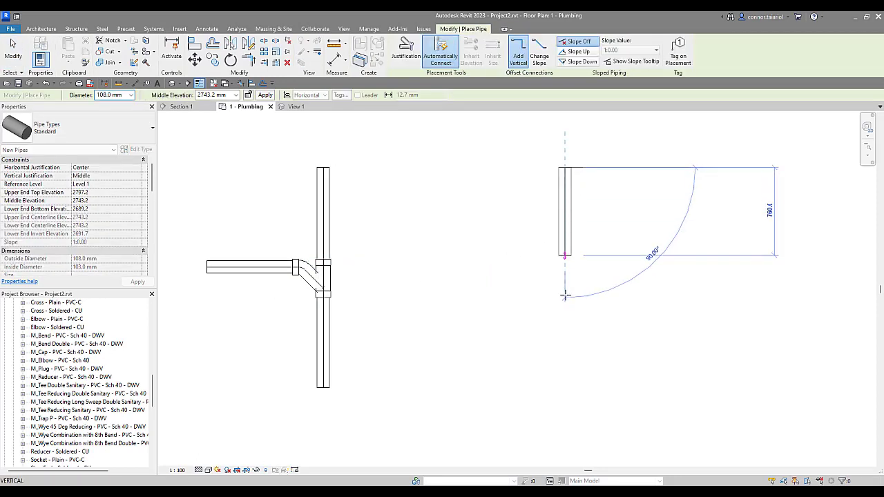
{"action": "left_click", "coordinate": [565, 388]}
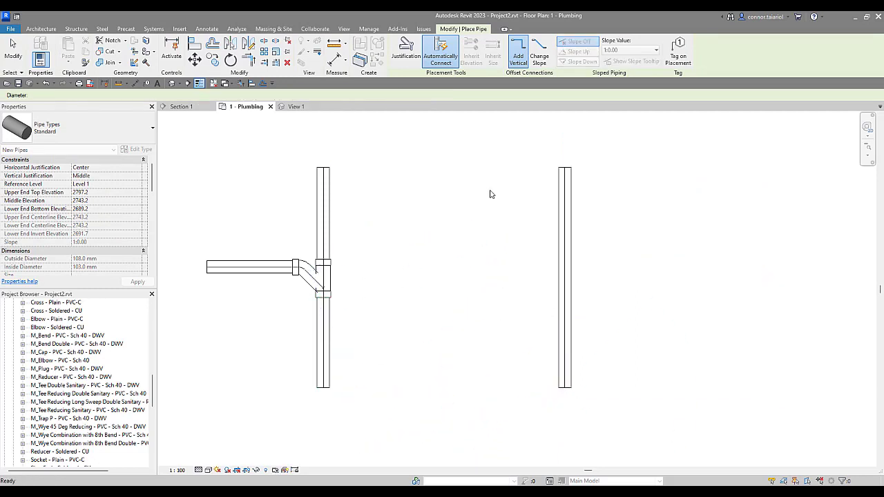
{"action": "left_click", "coordinate": [564, 258]}
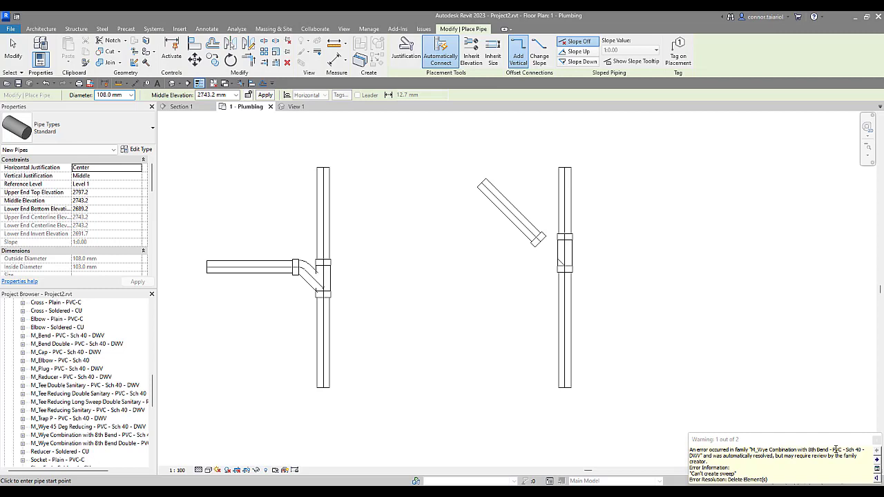
{"action": "key", "text": "Escape"}
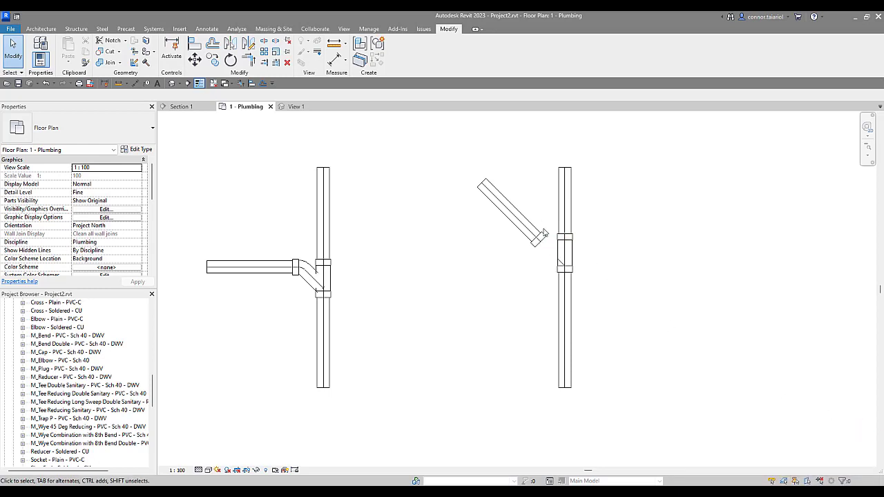
{"action": "left_click", "coordinate": [569, 269]}
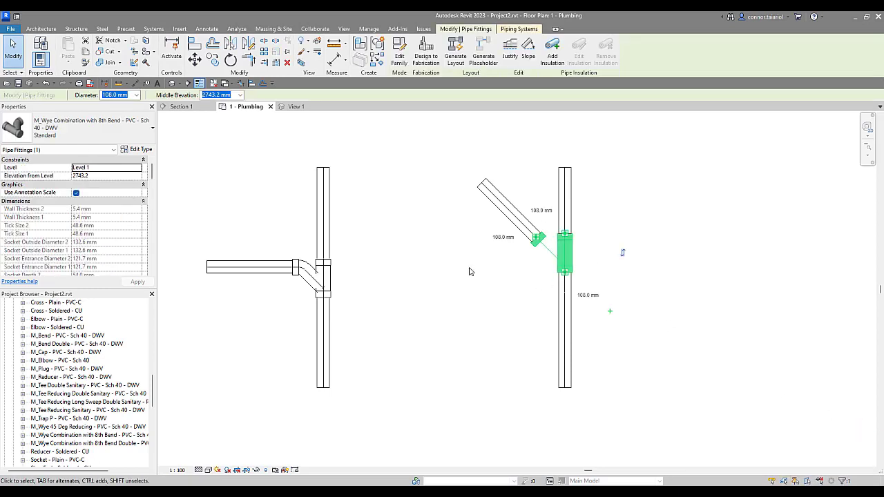
{"action": "middle_click_drag", "start_coordinate": [469, 271], "coordinate": [471, 291]}
{"action": "key", "text": "Escape"}
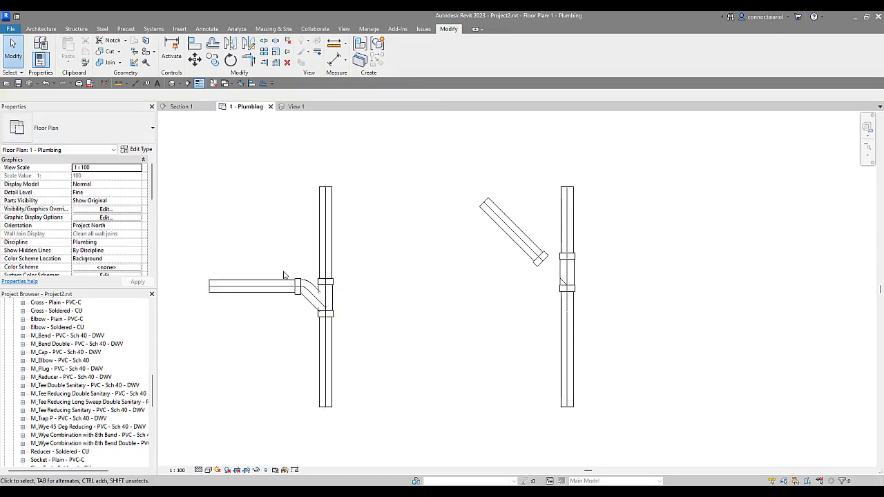
{"action": "left_click", "coordinate": [295, 282]}
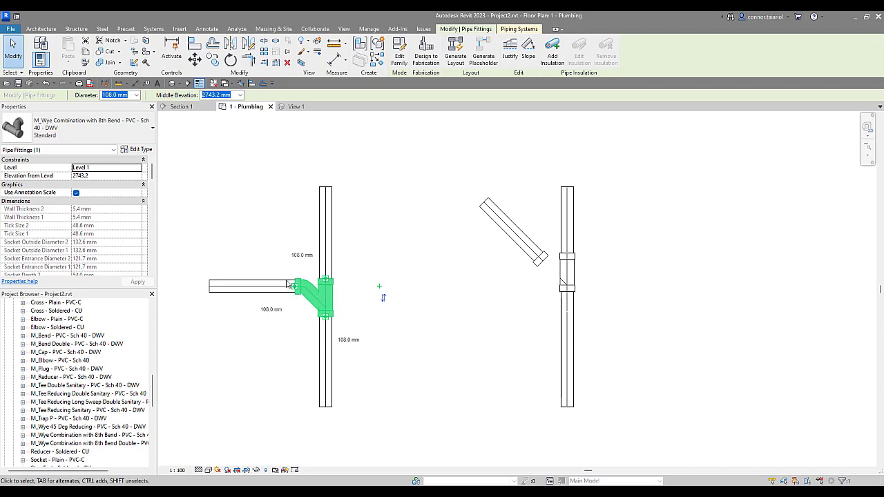
{"action": "left_click", "coordinate": [465, 315]}
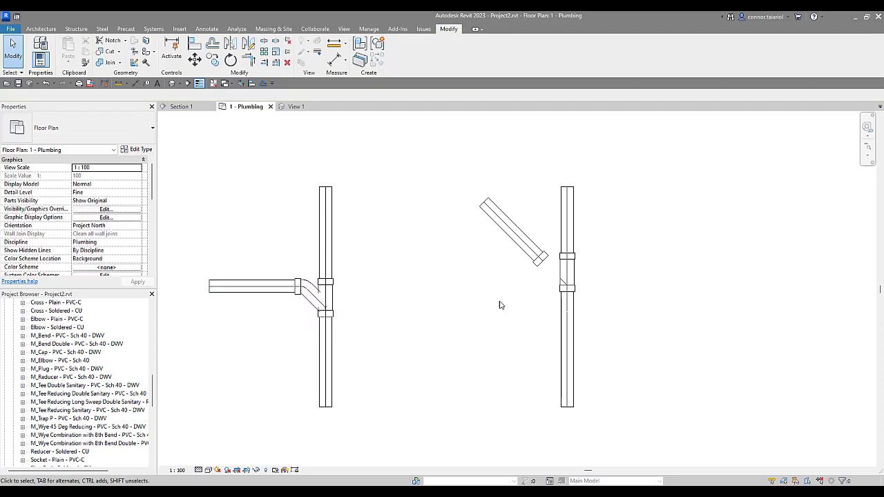
{"action": "middle_click_drag", "start_coordinate": [556, 288], "coordinate": [550, 298]}
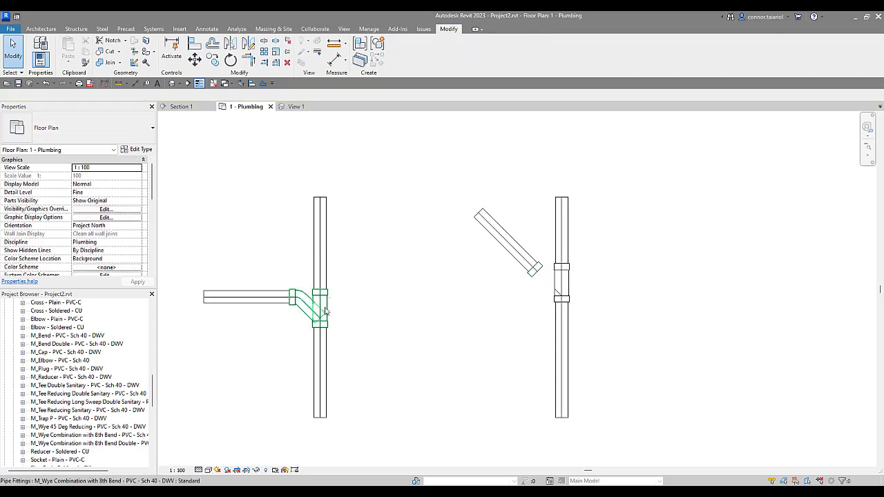
{"action": "left_click", "coordinate": [322, 314]}
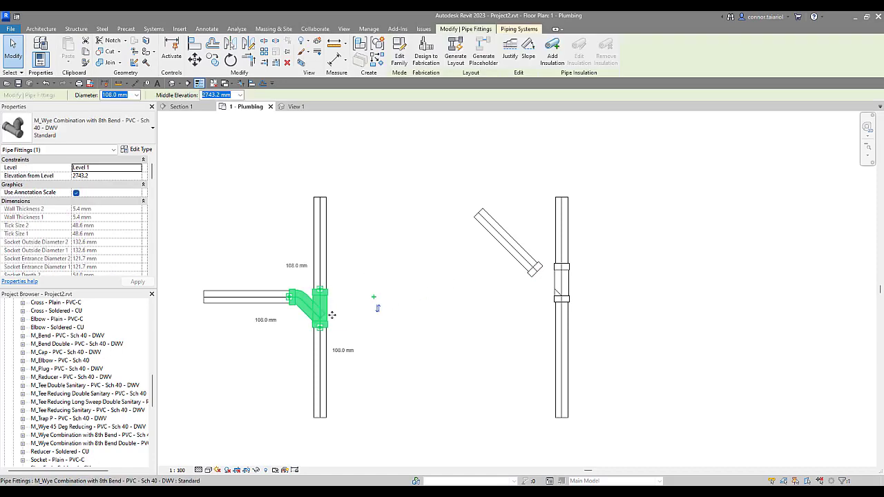
Return to the 1 - Plumbing plan and double-click the left wye to open M_Wye Combination with 8th Bend.
{"action": "left_click", "coordinate": [399, 54]}
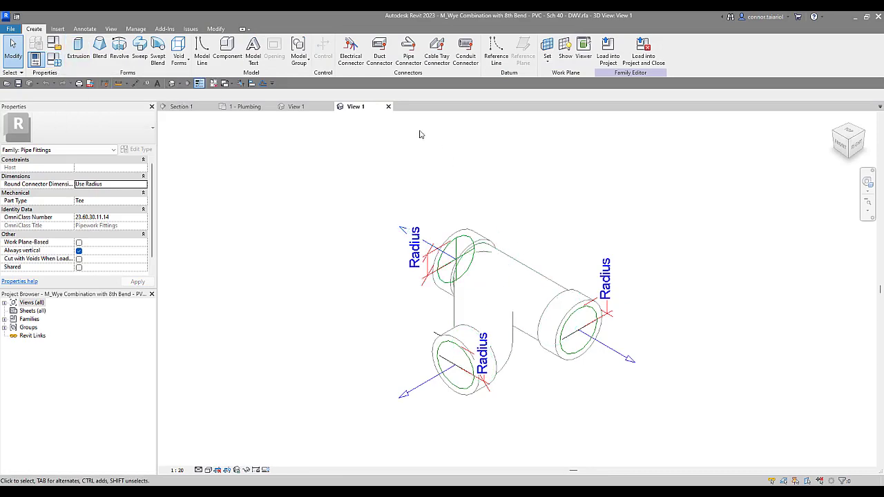
{"action": "left_click", "coordinate": [297, 107]}
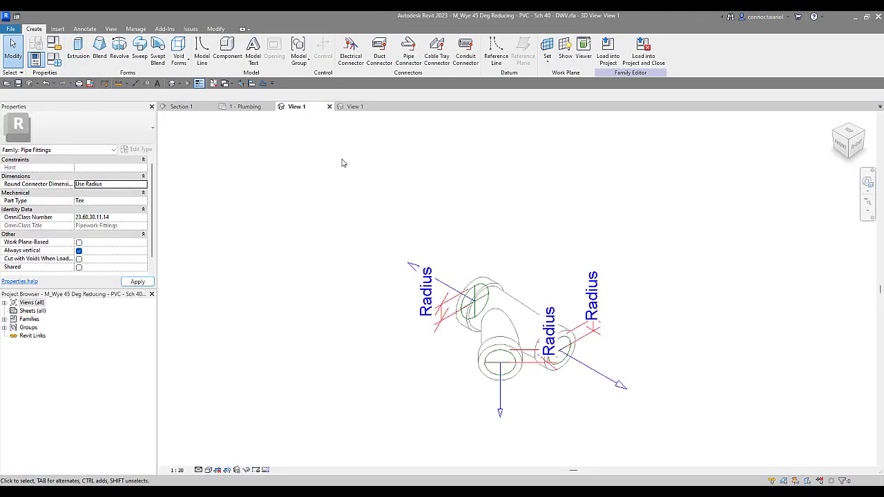
{"action": "left_click", "coordinate": [250, 107]}
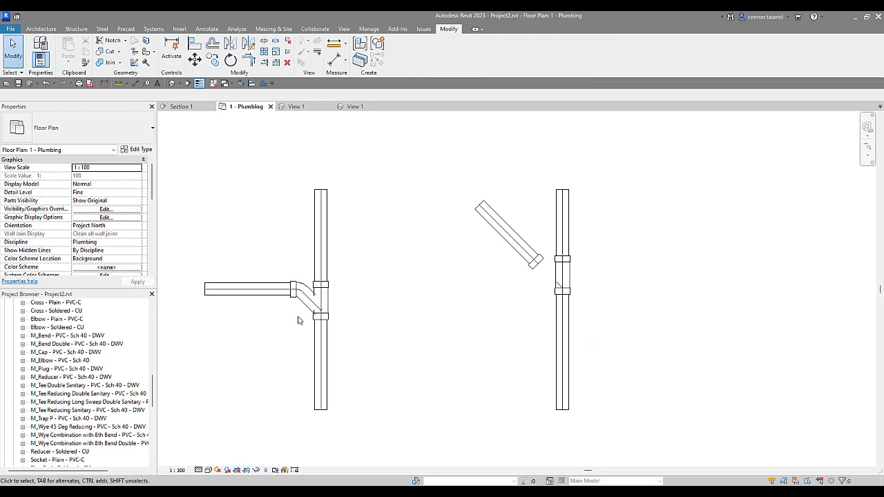
{"action": "left_click_drag", "start_coordinate": [280, 331], "coordinate": [377, 260]}
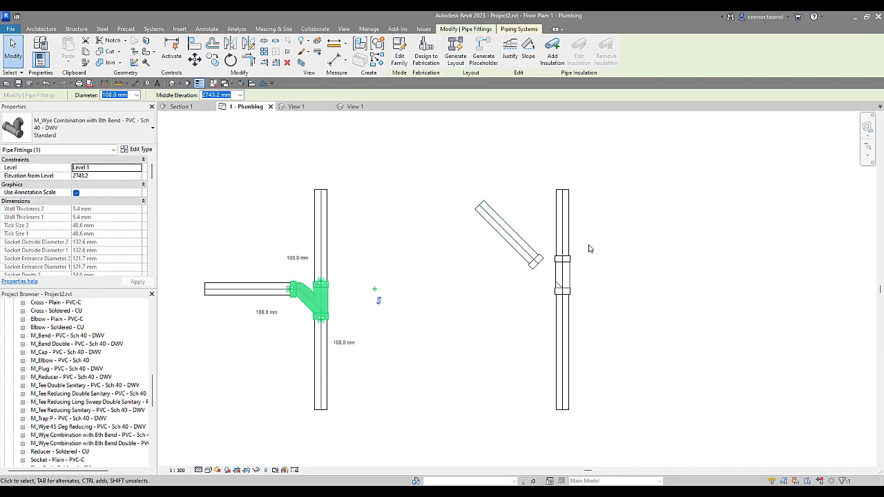
{"action": "mouse_move", "coordinate": [465, 301]}
{"action": "middle_mouse_down"}
{"action": "mouse_move", "coordinate": [479, 308]}
{"action": "mouse_move", "coordinate": [470, 313]}
{"action": "middle_mouse_up"}
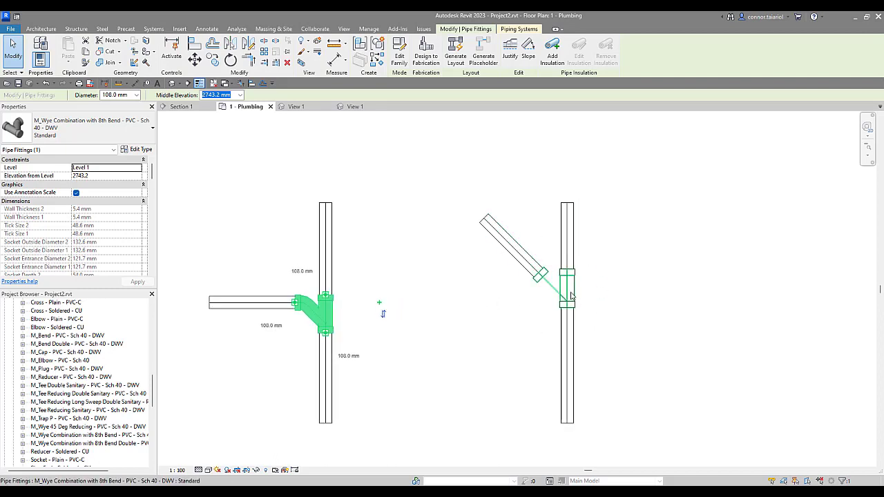
{"action": "left_click", "coordinate": [458, 312]}
{"action": "left_click", "coordinate": [321, 321]}
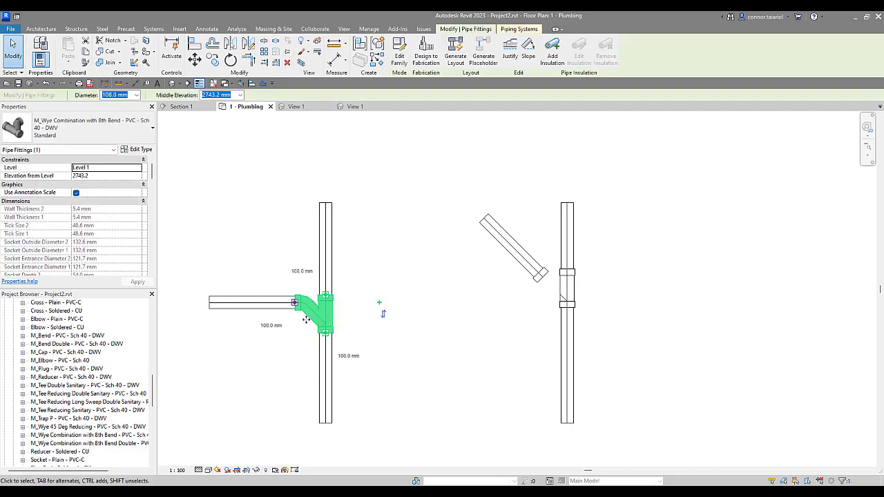
{"action": "double_click", "coordinate": [321, 314]}
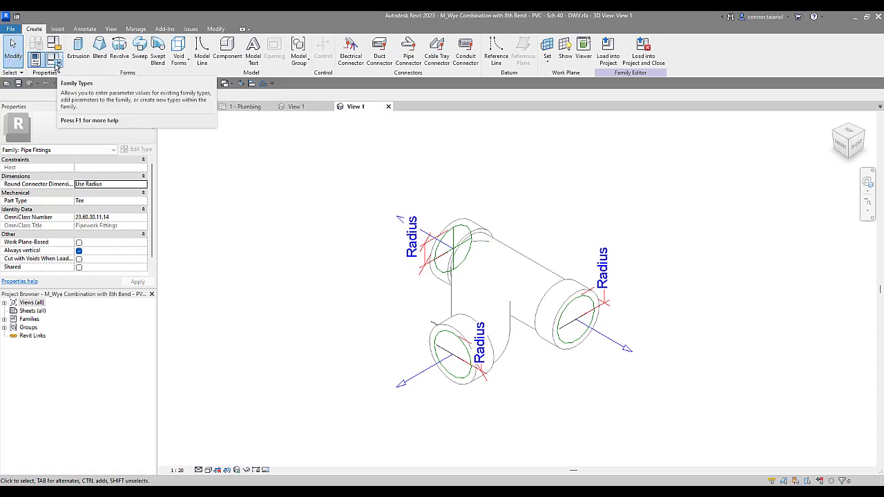
In Family Types, change the Angle parameter (90.00°) from Instance to Type.
{"action": "left_click", "coordinate": [56, 67]}
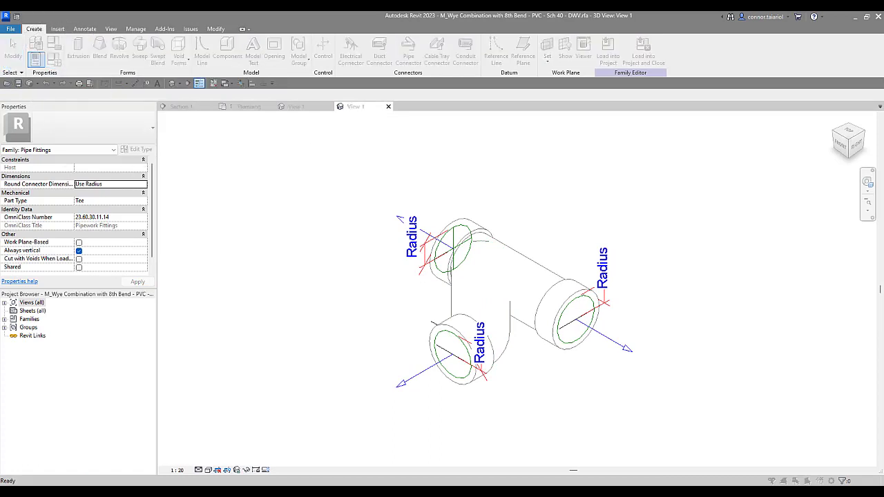
{"action": "left_click_drag", "start_coordinate": [883, 49], "coordinate": [371, 53]}
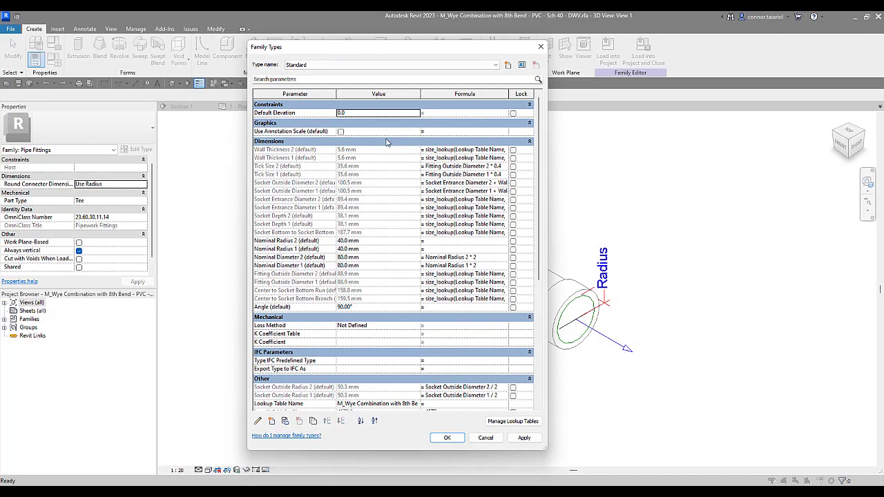
{"action": "scroll", "coordinate": [387, 142], "scroll_direction": "down", "scroll_amount": 6}
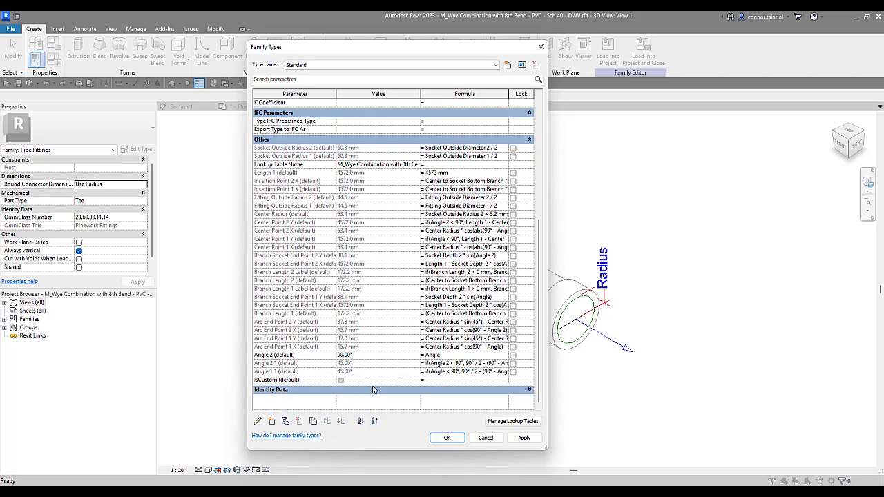
{"action": "scroll", "coordinate": [373, 390], "scroll_direction": "up", "scroll_amount": 6}
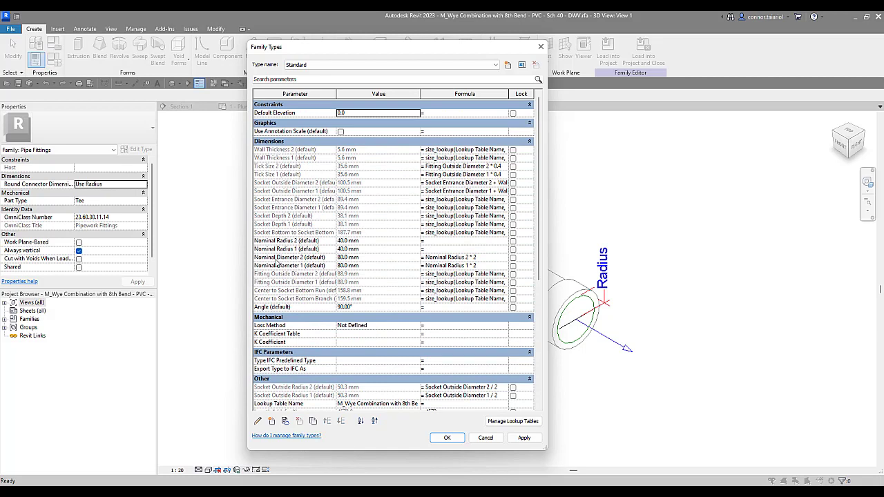
{"action": "left_click", "coordinate": [350, 307]}
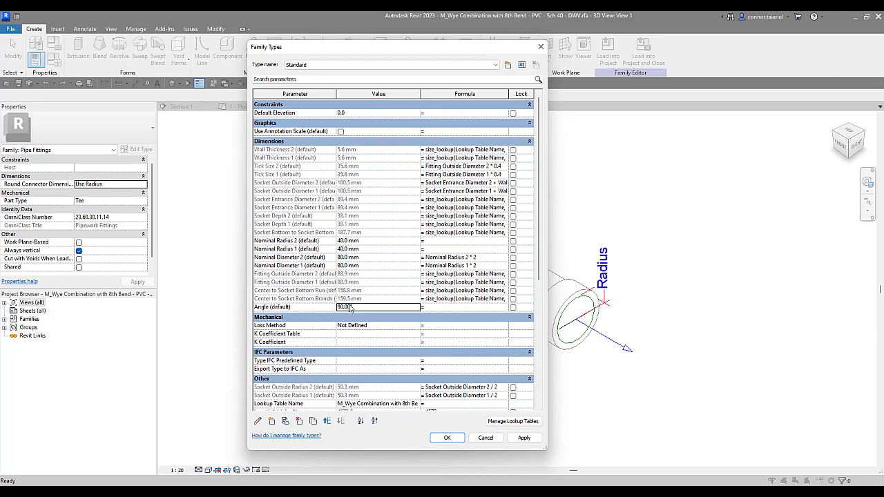
{"action": "left_click", "coordinate": [359, 305]}
{"action": "left_click", "coordinate": [279, 308]}
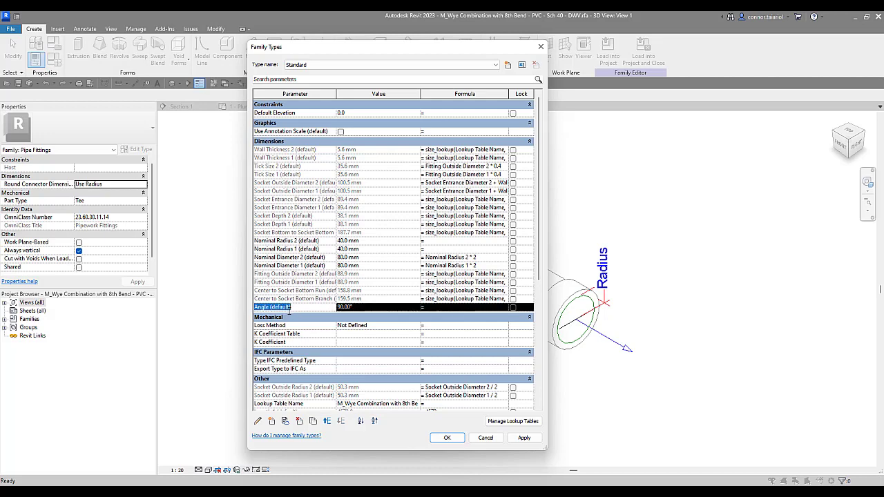
{"action": "left_click", "coordinate": [257, 421]}
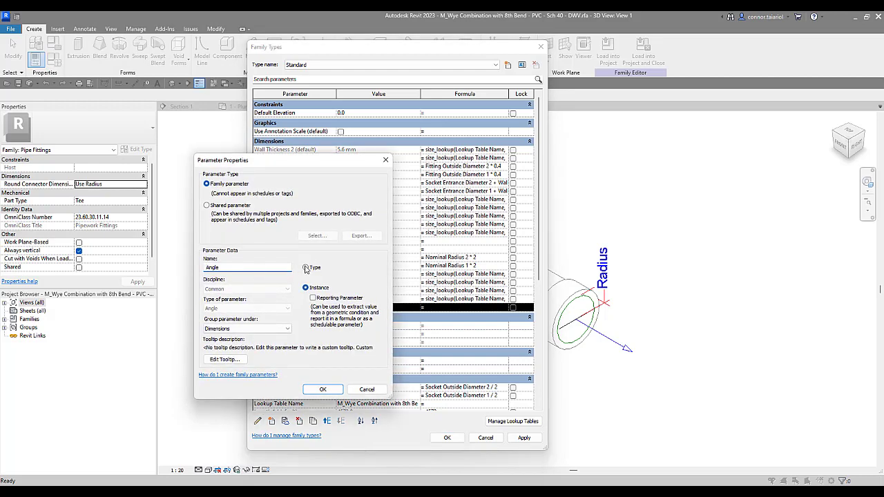
{"action": "left_click", "coordinate": [306, 268]}
{"action": "left_click", "coordinate": [323, 389]}
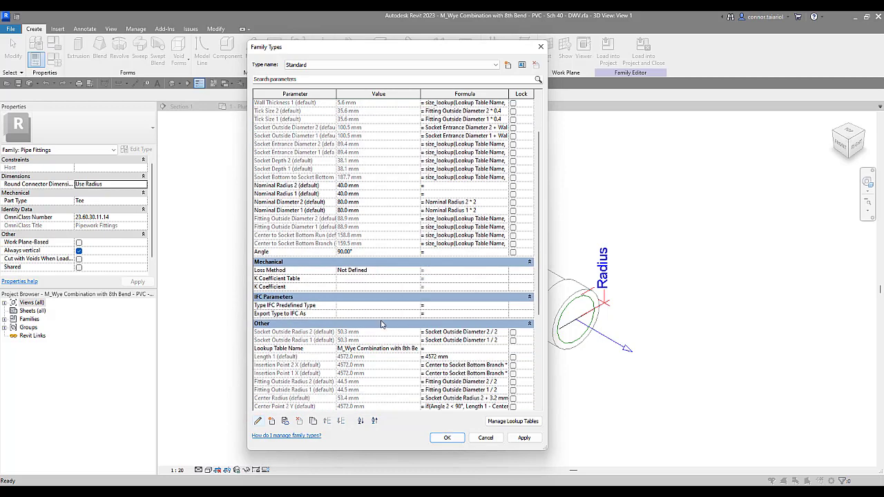
Change Angle 2 from Instance to Type as well and apply the Family Types changes.
{"action": "scroll", "coordinate": [380, 324], "scroll_direction": "down", "scroll_amount": 10}
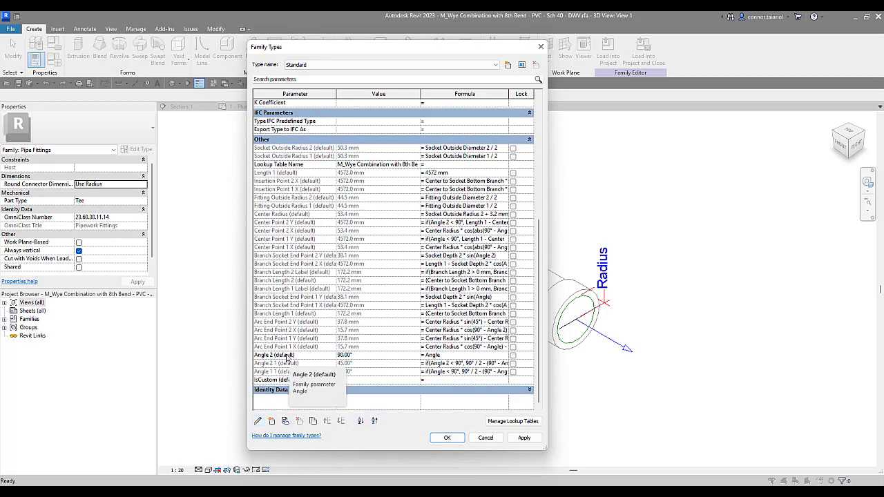
{"action": "left_click", "coordinate": [286, 357]}
{"action": "left_click", "coordinate": [258, 421]}
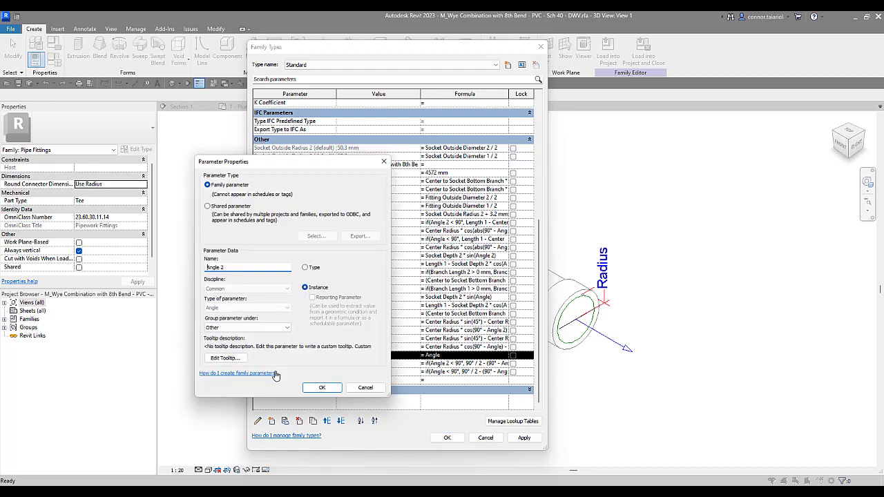
{"action": "left_click", "coordinate": [305, 267]}
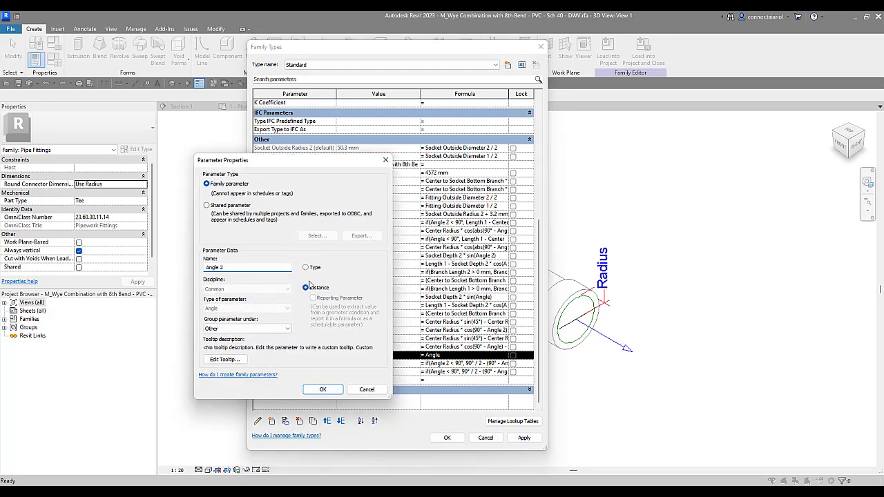
{"action": "left_click", "coordinate": [322, 388]}
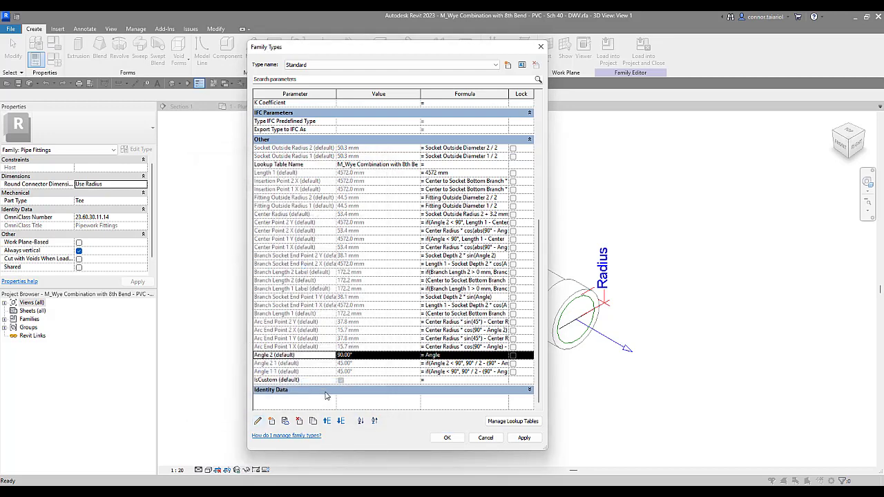
{"action": "left_click", "coordinate": [447, 438]}
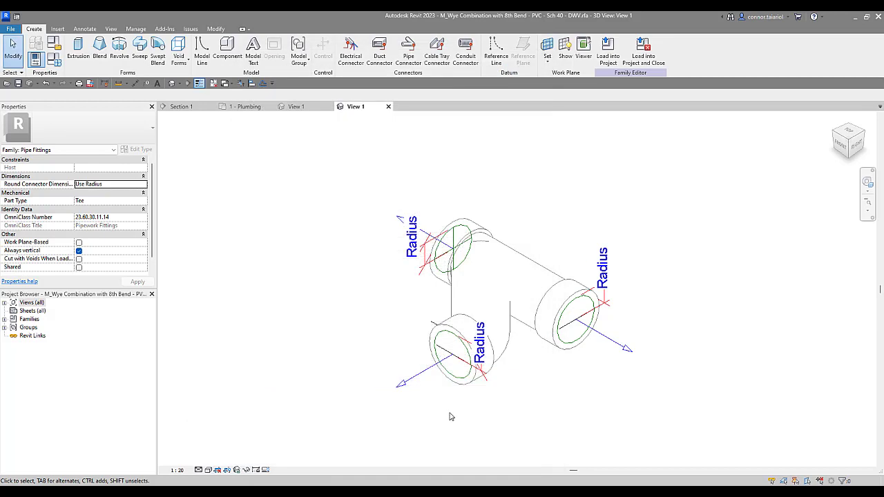
Load the edited wye family into Project2, overwriting parameter values and disconnecting the wye.
{"action": "left_click", "coordinate": [607, 49]}
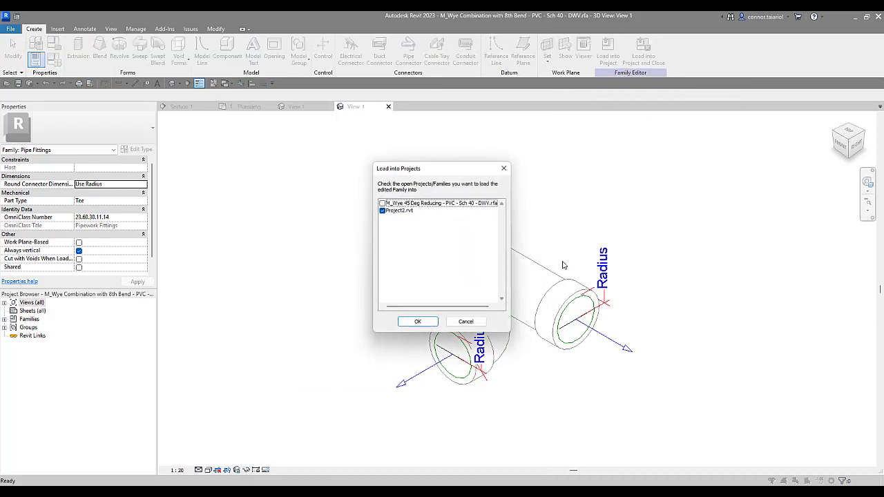
{"action": "left_click", "coordinate": [423, 323]}
{"action": "left_click", "coordinate": [444, 254]}
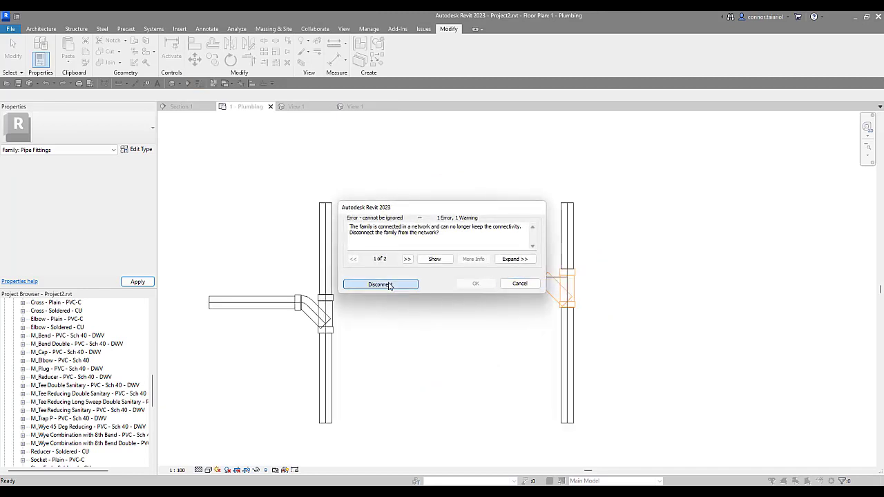
{"action": "left_click", "coordinate": [388, 285]}
Delete the old 45° junction wye and upper pipe, then extend the vertical pipe upward to 1900.
{"action": "left_click_drag", "start_coordinate": [491, 343], "coordinate": [601, 256]}
{"action": "key", "text": "Delete"}
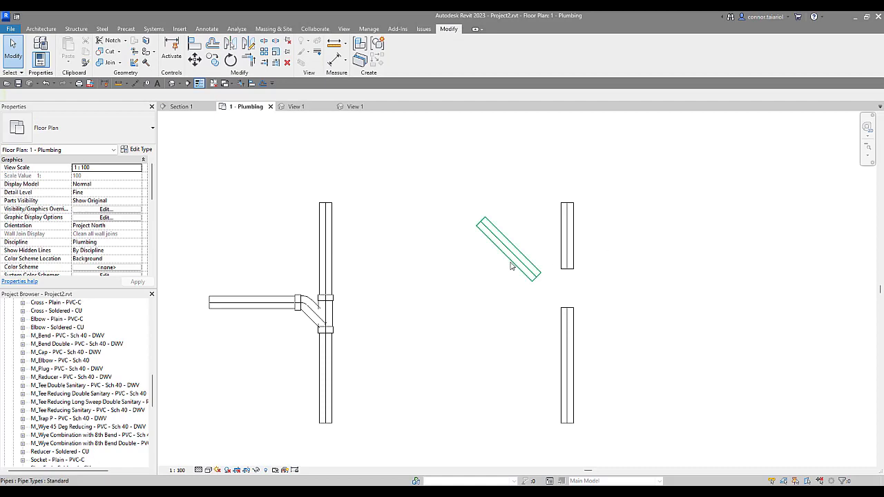
{"action": "left_click", "coordinate": [516, 256]}
{"action": "left_click", "coordinate": [551, 257]}
{"action": "left_click", "coordinate": [562, 255]}
{"action": "key", "text": "Delete"}
{"action": "left_click", "coordinate": [567, 314]}
{"action": "left_click_drag", "start_coordinate": [567, 309], "coordinate": [566, 203]}
{"action": "left_click", "coordinate": [543, 254]}
{"action": "left_click", "coordinate": [514, 265]}
Rotate the diagonal branch with RO and snap its end onto the vertical pipe.
{"action": "key", "text": "r"}
{"action": "key", "text": "o"}
{"action": "left_click", "coordinate": [607, 221]}
{"action": "left_click", "coordinate": [561, 299]}
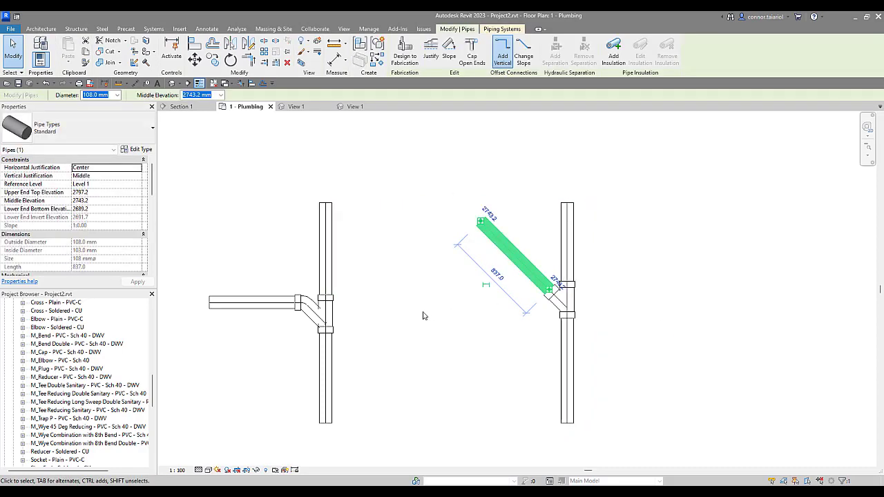
{"action": "left_click", "coordinate": [551, 314]}
Check the new 45° junction wye and the 90° branch's combination wye fitting.
{"action": "left_click", "coordinate": [565, 301]}
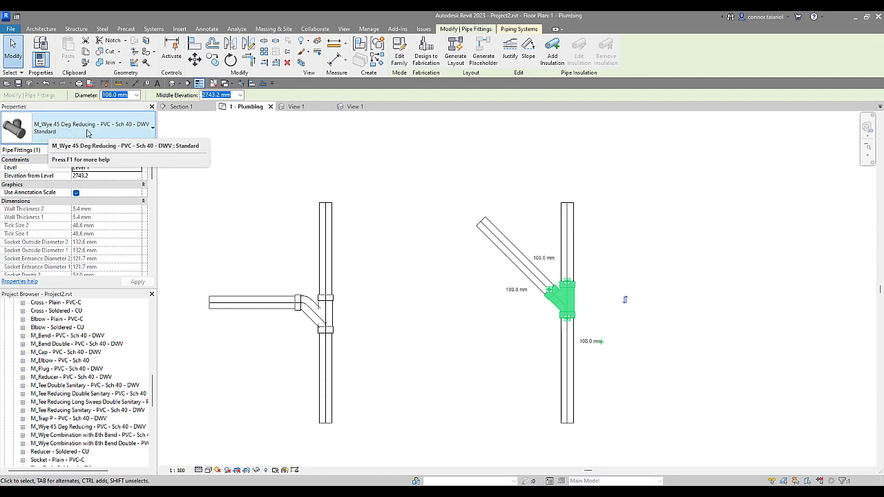
{"action": "left_click", "coordinate": [405, 314]}
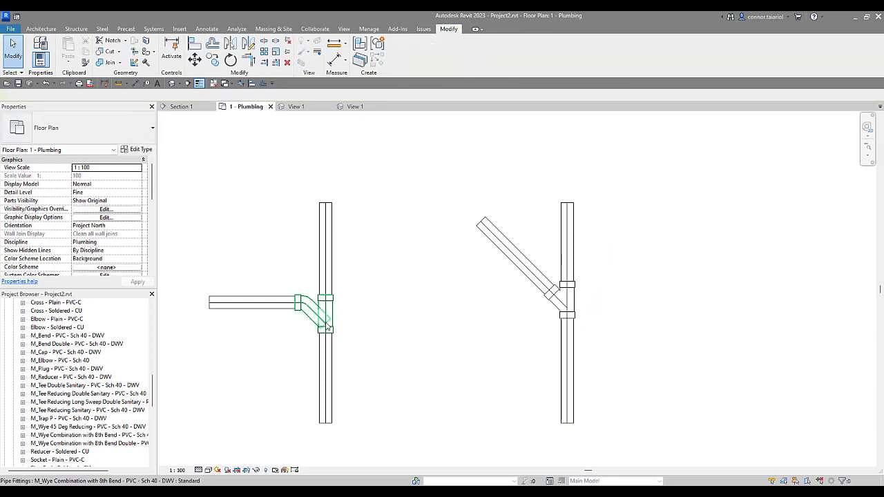
{"action": "left_click", "coordinate": [326, 328]}
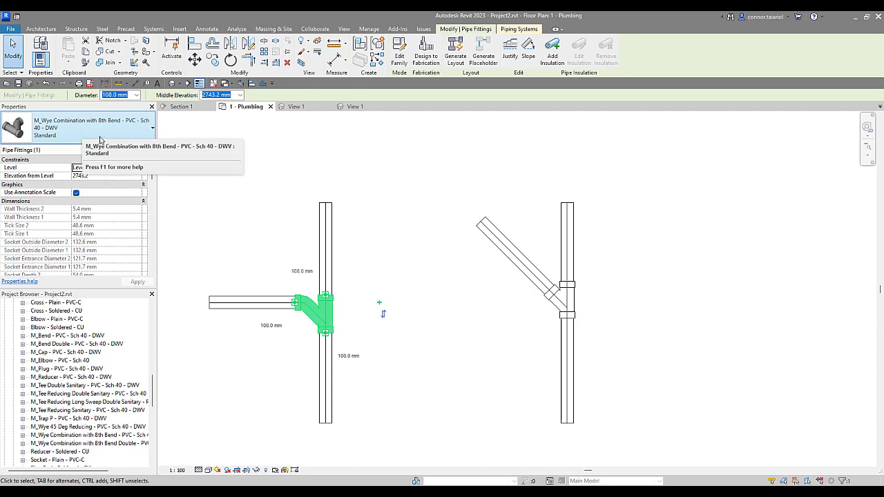
{"action": "left_click", "coordinate": [459, 314]}
{"action": "middle_click_drag", "start_coordinate": [494, 320], "coordinate": [518, 320]}
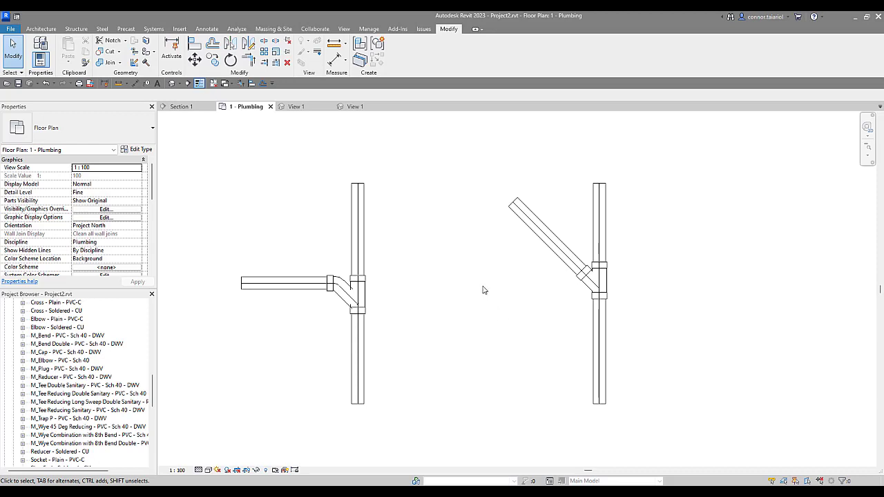
{"action": "mouse_move", "coordinate": [491, 294]}
{"action": "middle_mouse_down"}
{"action": "mouse_move", "coordinate": [495, 304]}
{"action": "mouse_move", "coordinate": [485, 280]}
{"action": "mouse_move", "coordinate": [479, 292]}
{"action": "middle_mouse_up"}
{"action": "scroll", "coordinate": [479, 292], "scroll_direction": "down", "scroll_amount": 3}
{"action": "middle_click_drag", "start_coordinate": [637, 316], "coordinate": [508, 324]}
{"action": "scroll", "coordinate": [415, 320], "scroll_direction": "up", "scroll_amount": 2}
{"action": "middle_click_drag", "start_coordinate": [391, 320], "coordinate": [446, 314]}
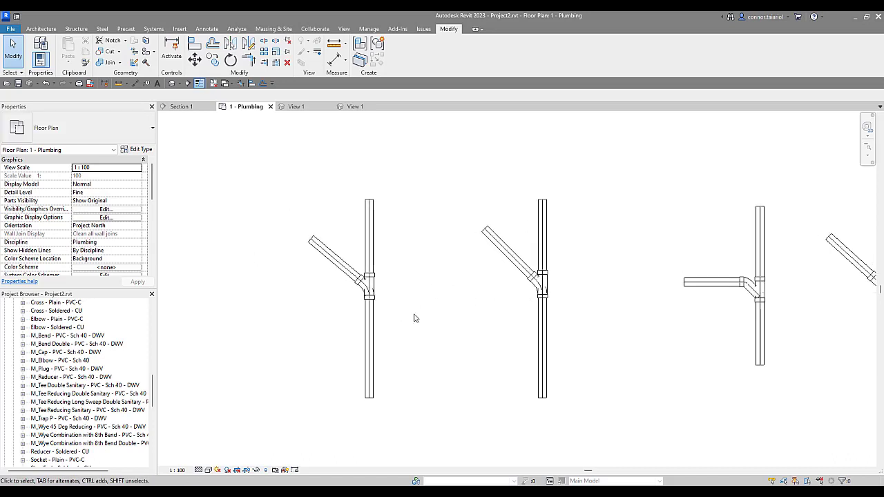
{"action": "left_click", "coordinate": [374, 290]}
{"action": "left_click", "coordinate": [549, 290]}
{"action": "key", "text": "Escape"}
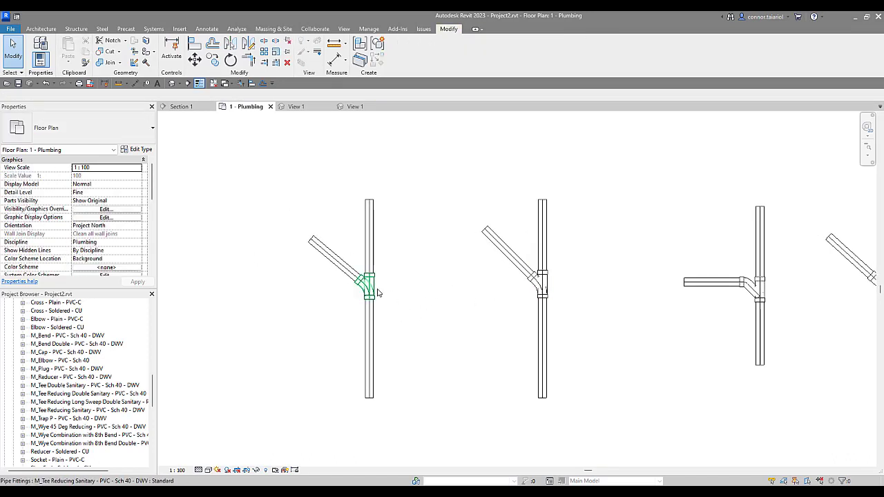
{"action": "middle_click_drag", "start_coordinate": [444, 286], "coordinate": [427, 277]}
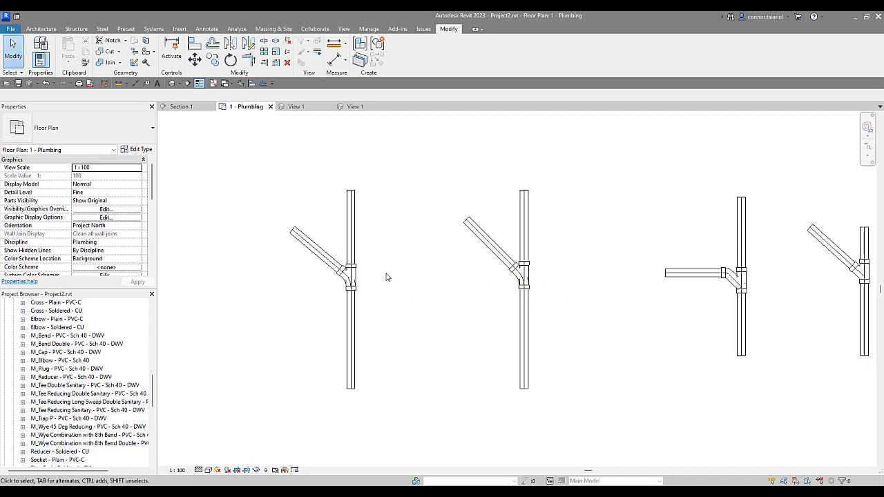
{"action": "middle_click_drag", "start_coordinate": [523, 276], "coordinate": [317, 287]}
{"action": "middle_click_drag", "start_coordinate": [538, 293], "coordinate": [443, 302]}
{"action": "scroll", "coordinate": [447, 302], "scroll_direction": "up", "scroll_amount": 2}
{"action": "left_click_drag", "start_coordinate": [355, 253], "coordinate": [532, 339]}
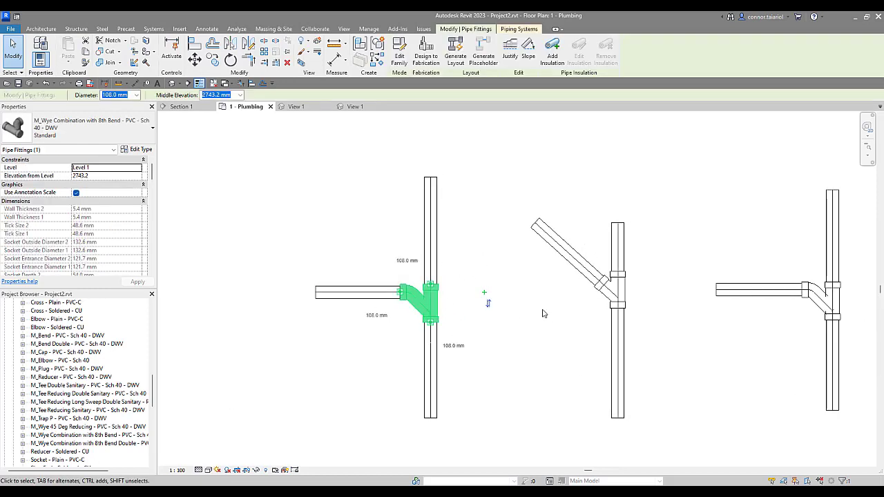
{"action": "key", "text": "Escape"}
{"action": "left_click", "coordinate": [618, 300]}
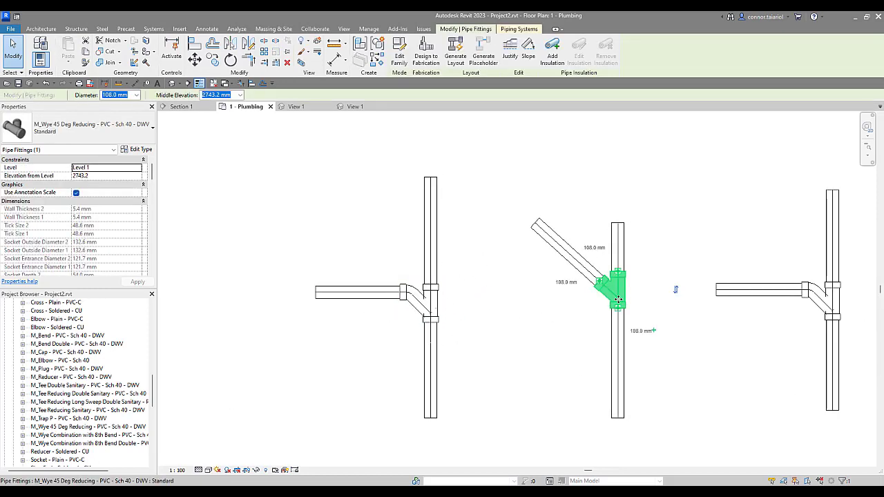
{"action": "left_click_drag", "start_coordinate": [618, 300], "coordinate": [594, 290]}
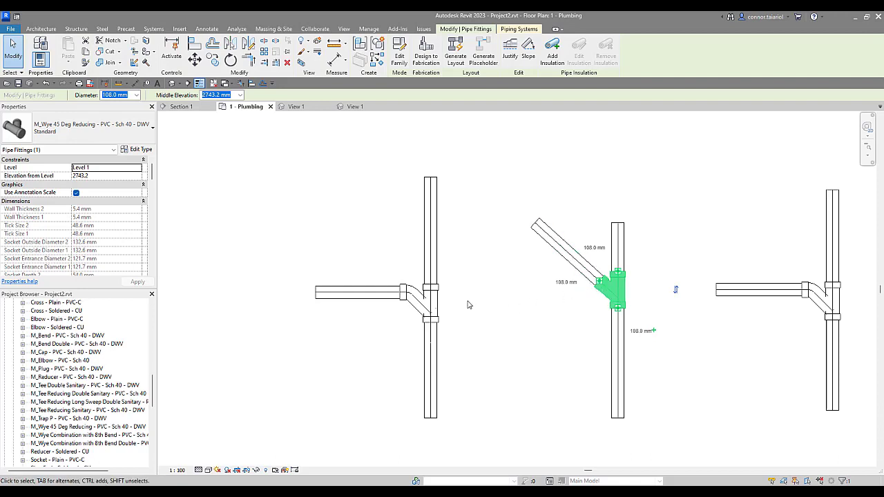
{"action": "middle_click_drag", "start_coordinate": [465, 322], "coordinate": [444, 314]}
{"action": "left_click_drag", "start_coordinate": [322, 362], "coordinate": [452, 250]}
{"action": "left_click", "coordinate": [588, 279]}
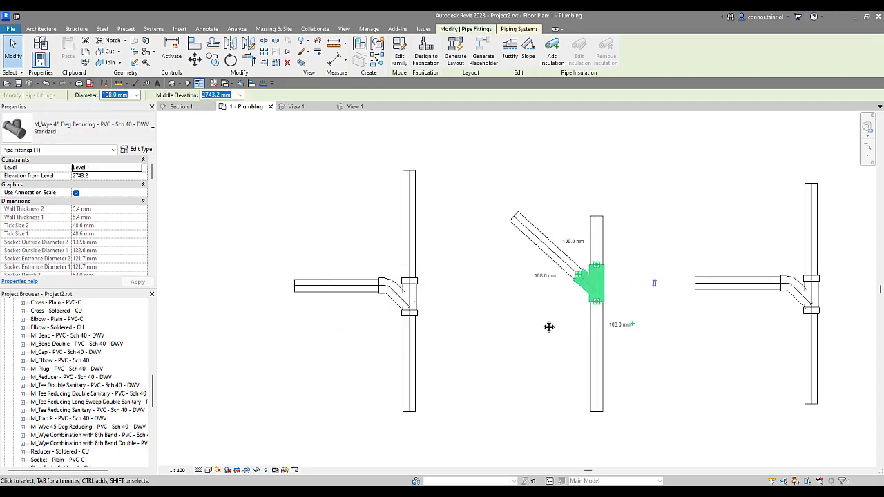
{"action": "middle_click_drag", "start_coordinate": [704, 326], "coordinate": [654, 328]}
{"action": "left_click", "coordinate": [614, 329]}
{"action": "scroll", "coordinate": [602, 345], "scroll_direction": "right", "scroll_amount": 6, "text": "shift"}
{"action": "scroll", "coordinate": [601, 319], "scroll_direction": "up", "scroll_amount": 2}
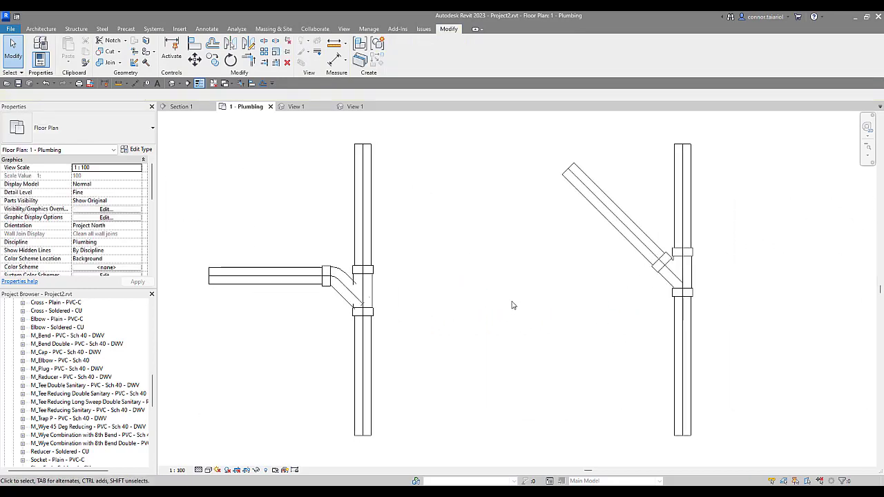